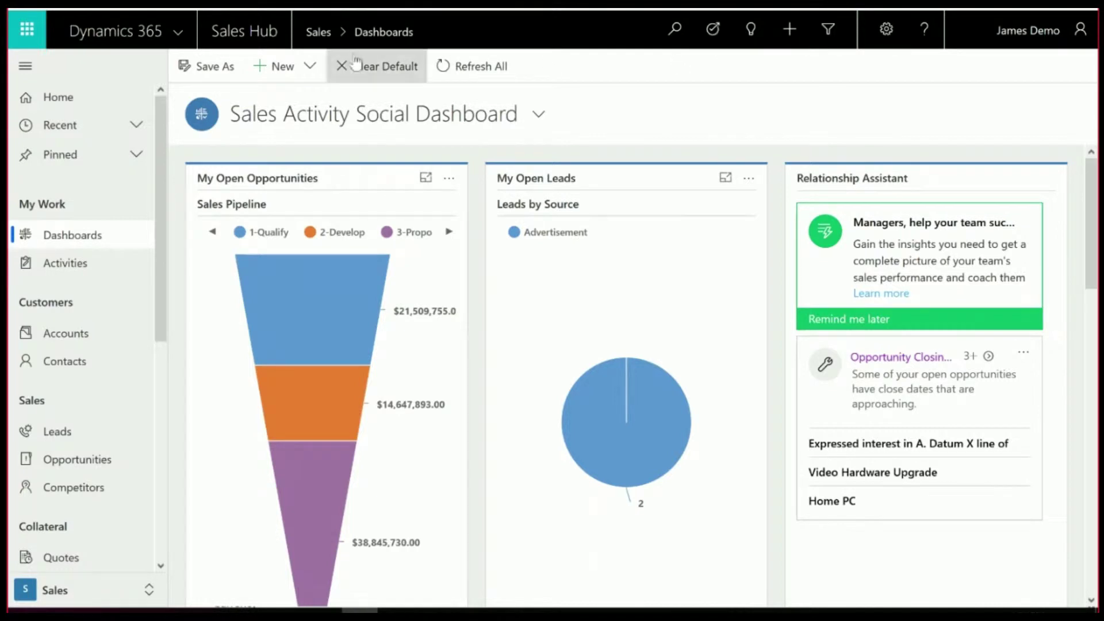
- Switch to App Settings and list the playbook templates, briefly checking Playbook categories
left_click(98, 598)
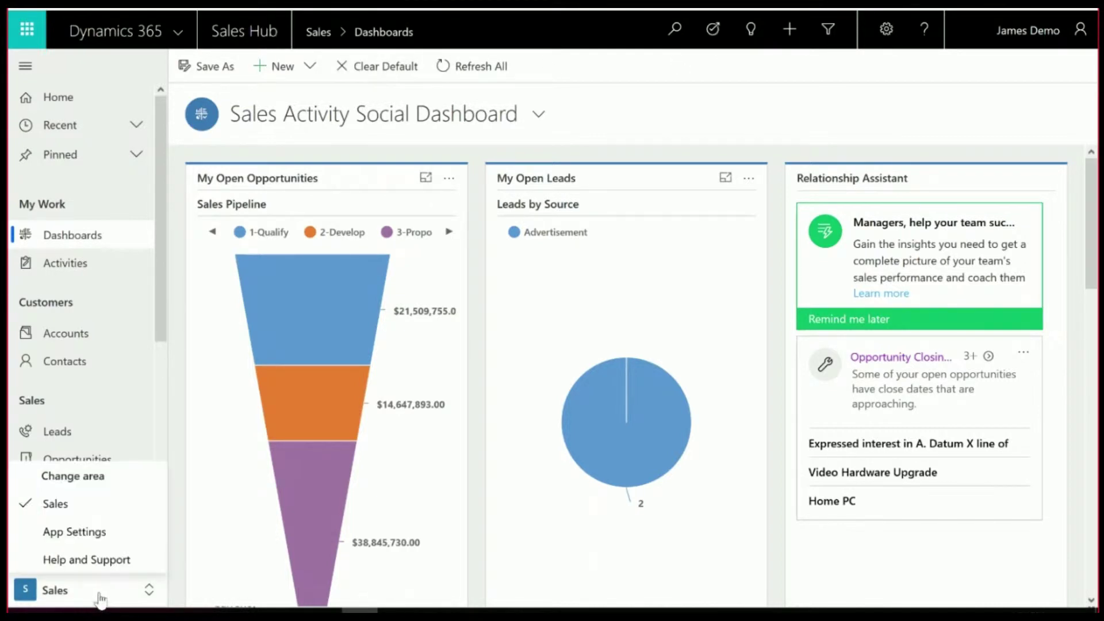
left_click(73, 533)
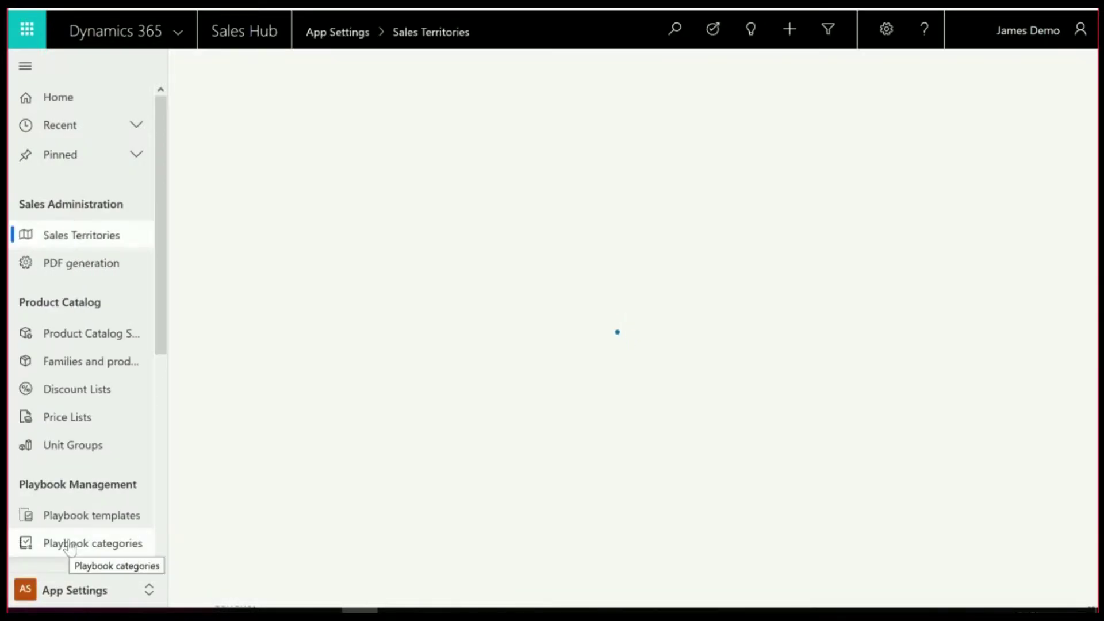
scroll(101, 501, "down", 3)
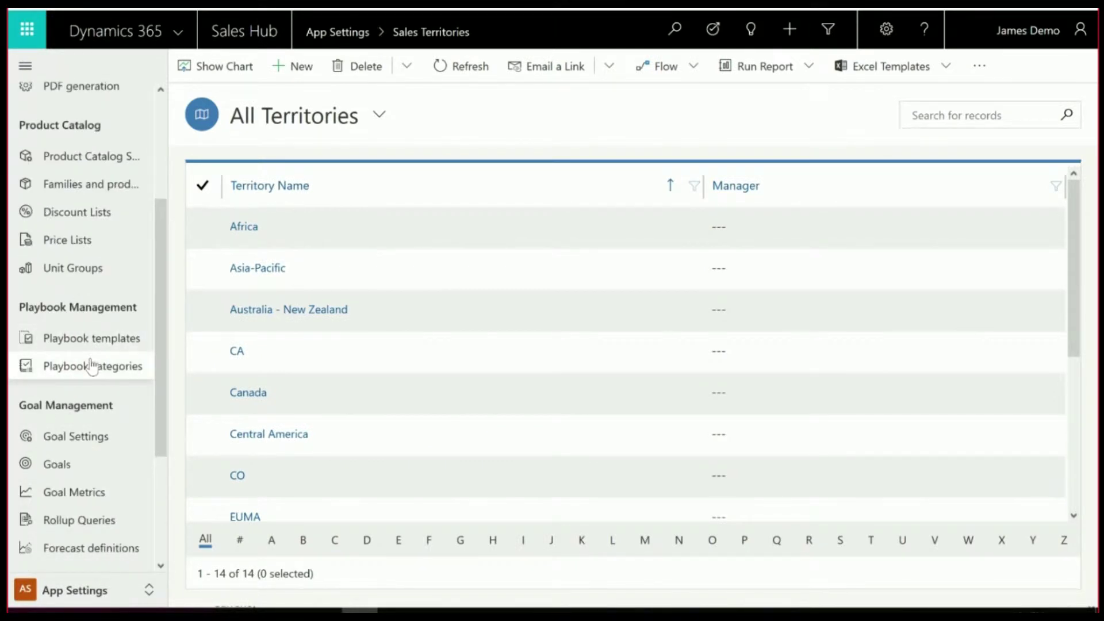
left_click(119, 350)
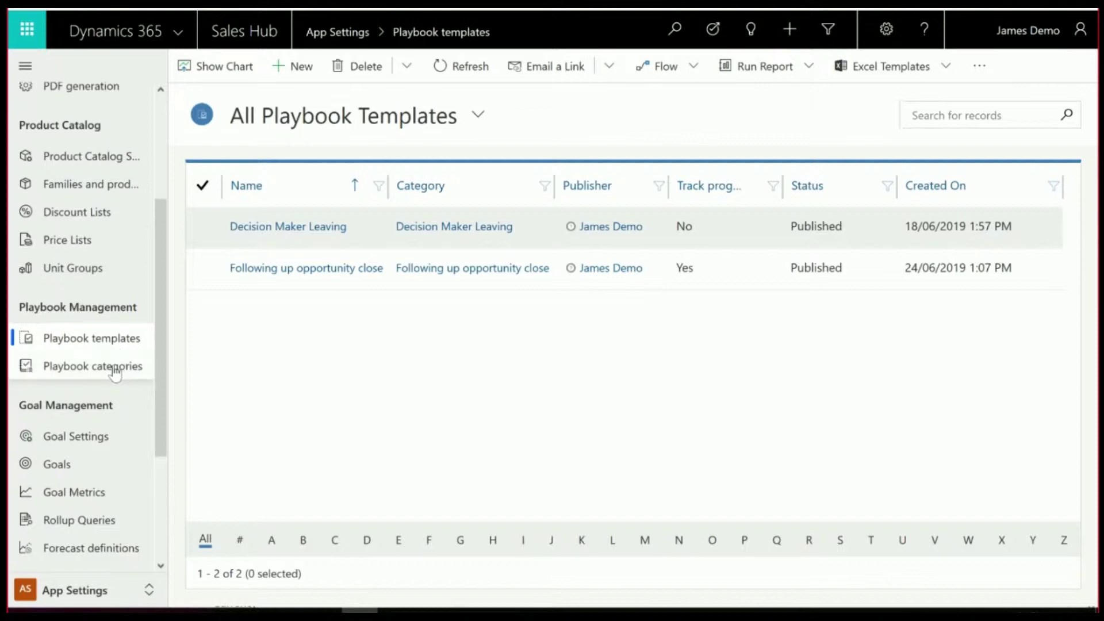
left_click(112, 371)
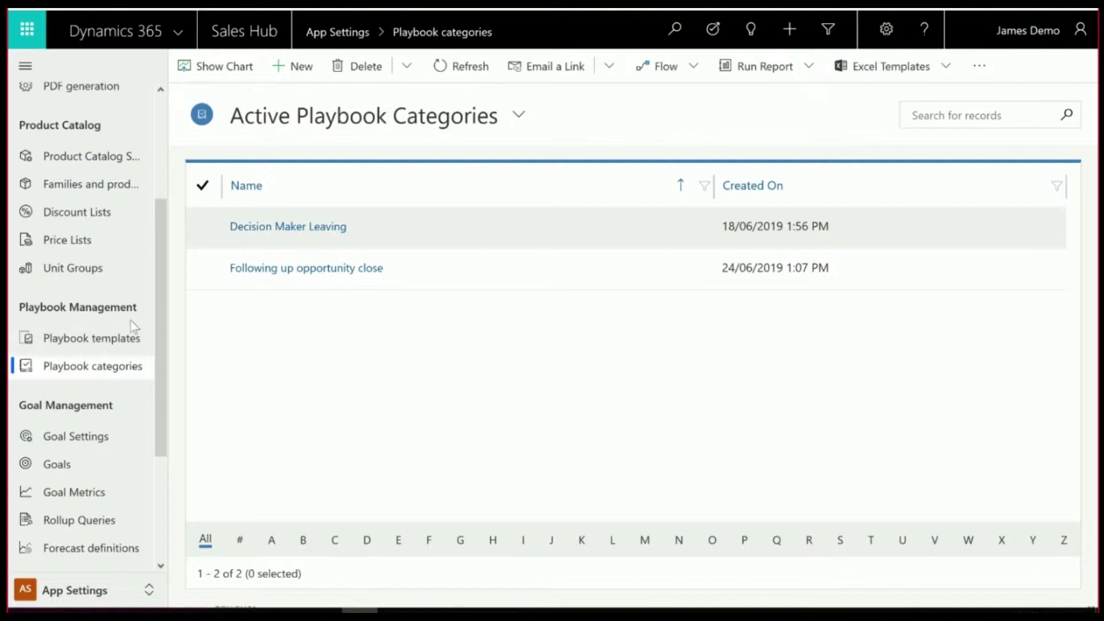
left_click(128, 339)
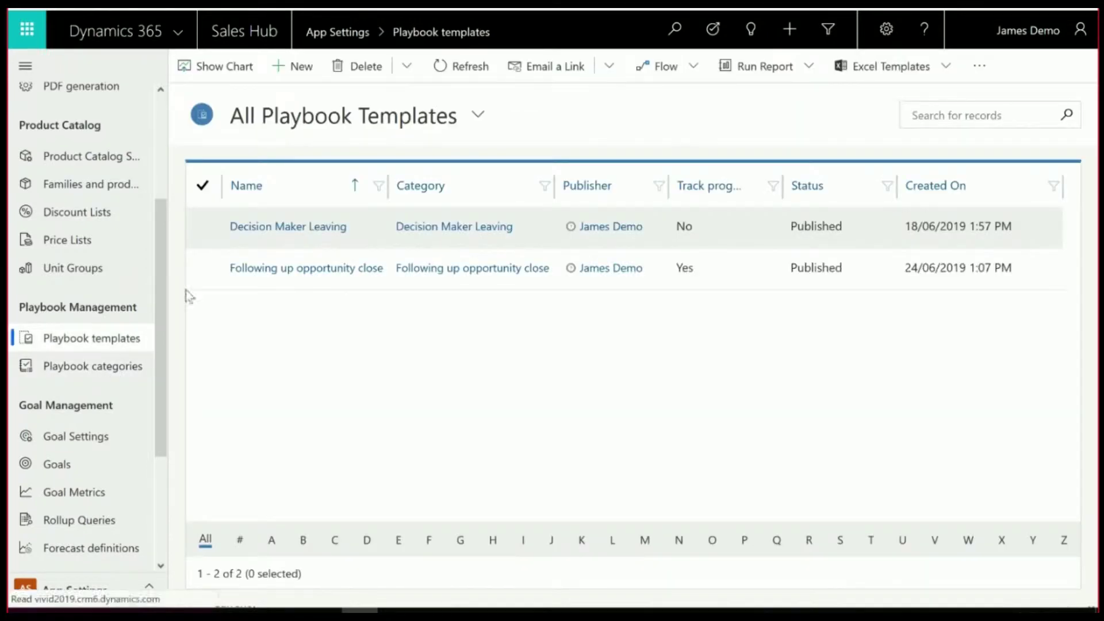
- Open the Decision Maker Leaving template and scroll through its phone call, appointment and task activities
double_click(370, 234)
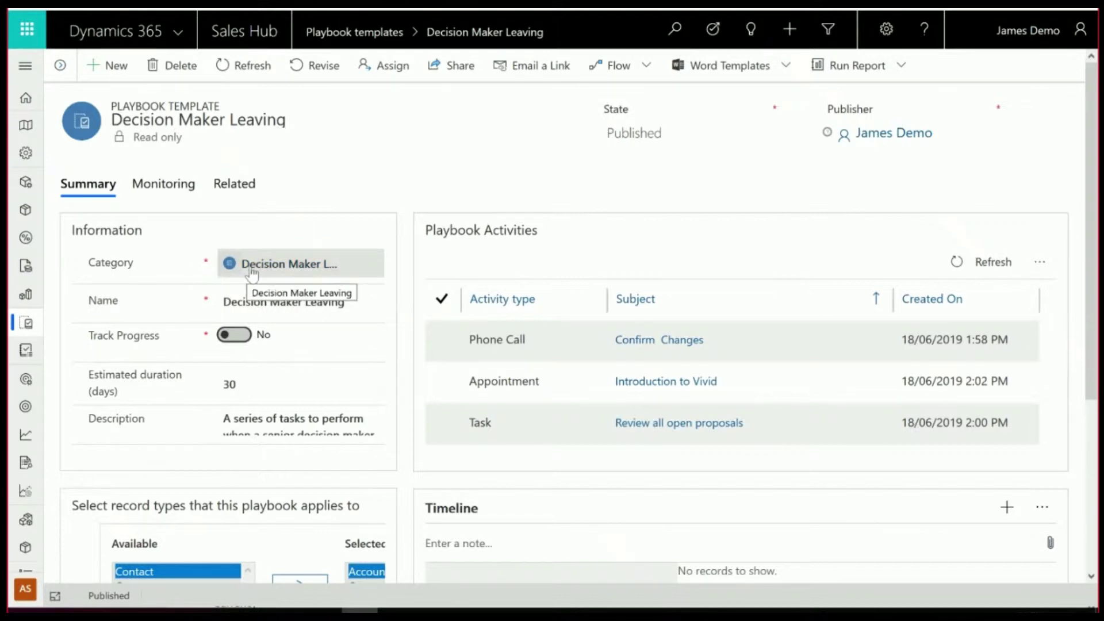
scroll(156, 319, "down", 2)
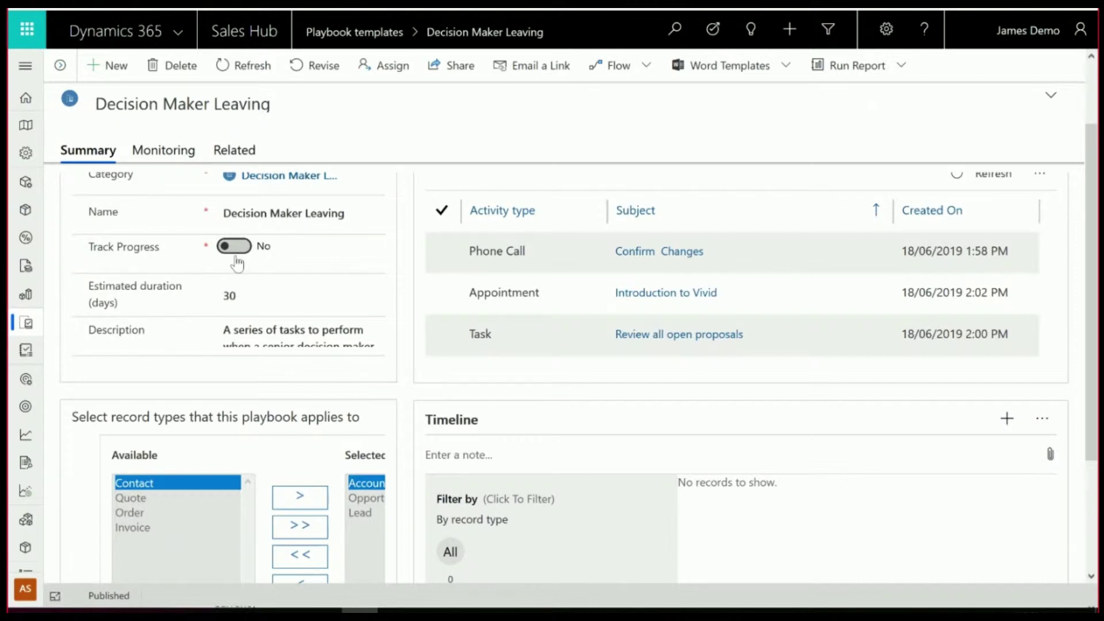
scroll(138, 281, "down", 3)
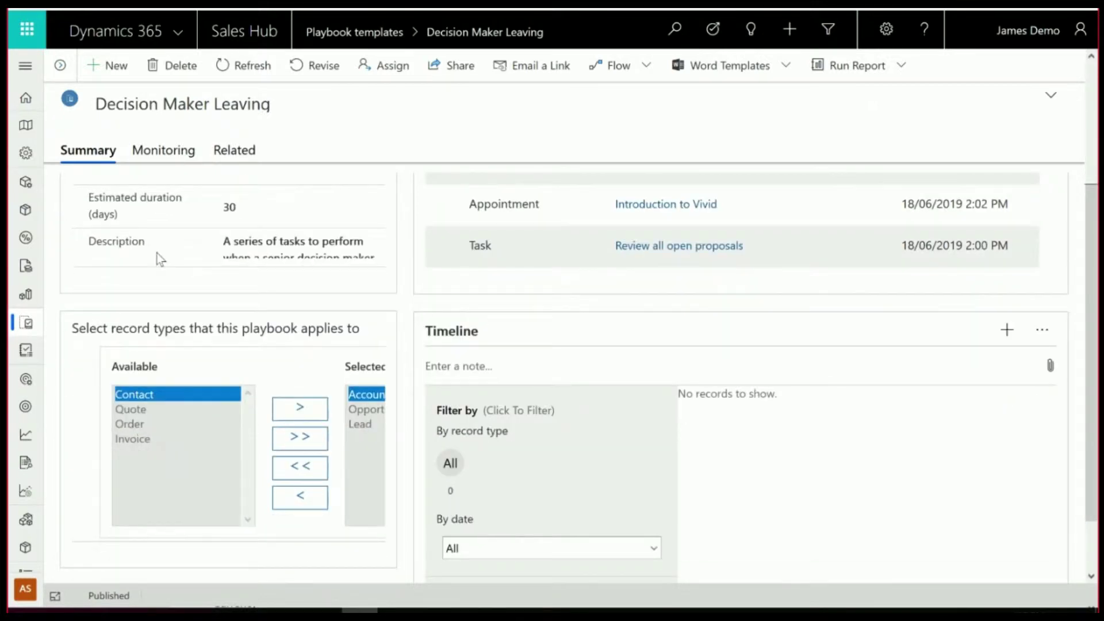
scroll(157, 253, "up", 3)
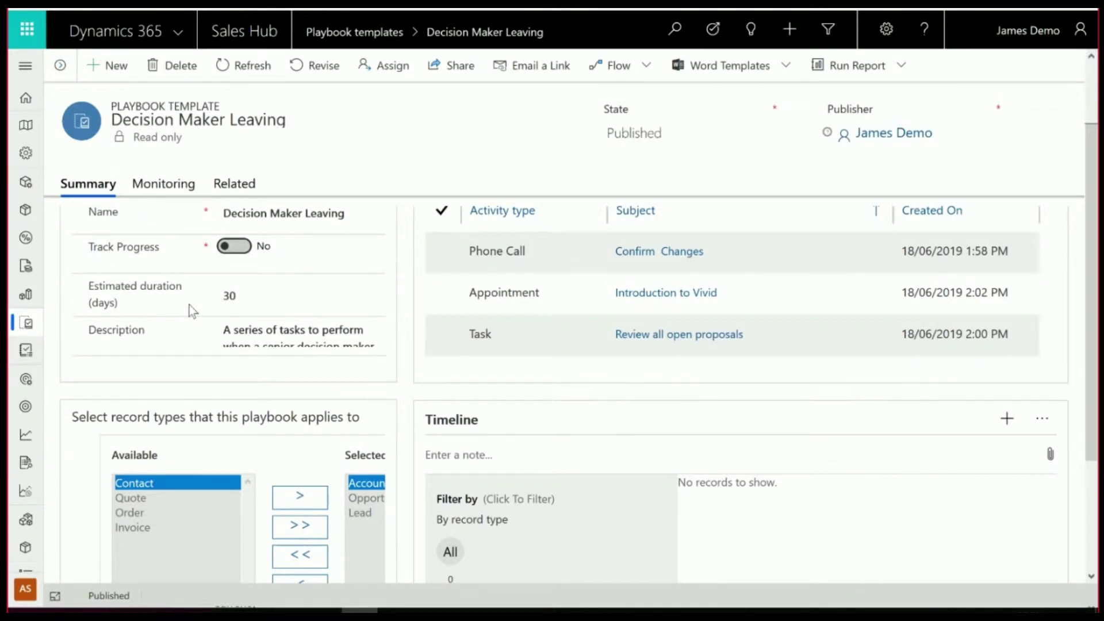
scroll(186, 306, "up", 2)
scroll(187, 306, "down", 3)
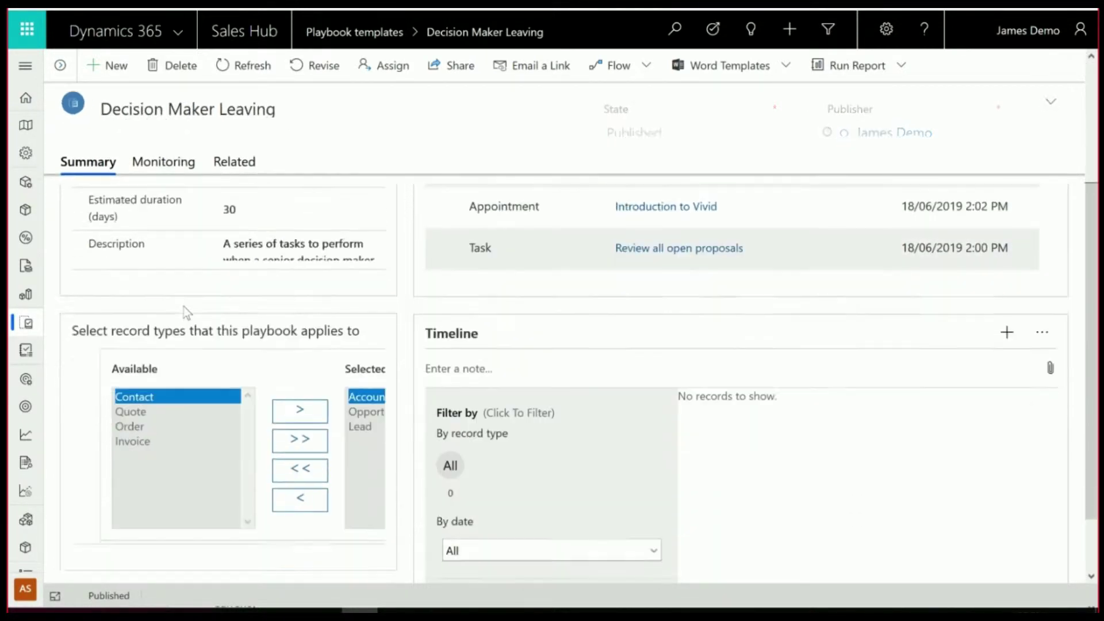
scroll(186, 310, "down", 1)
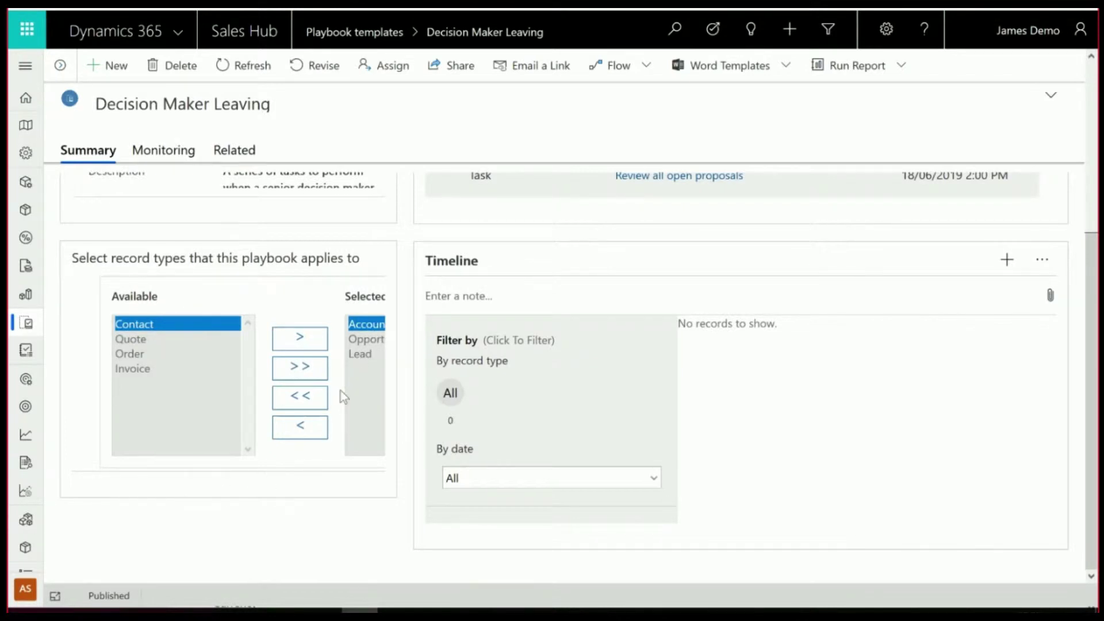
scroll(341, 393, "up", 3)
scroll(342, 395, "down", 2)
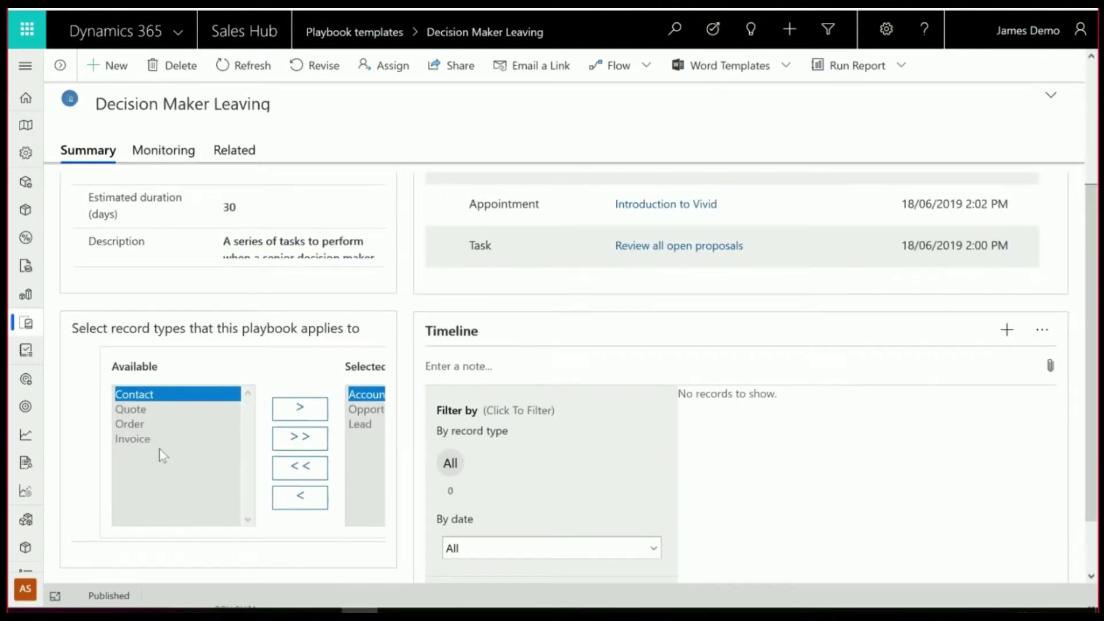
scroll(185, 426, "up", 3)
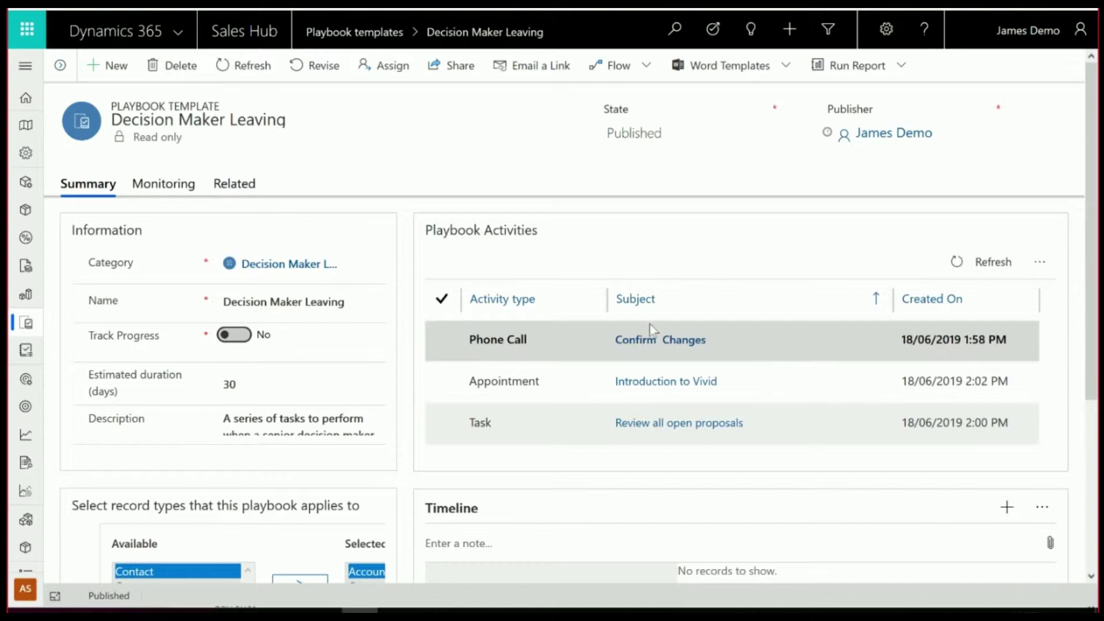
- Switch back to the Sales area and show the active accounts list
left_click(24, 68)
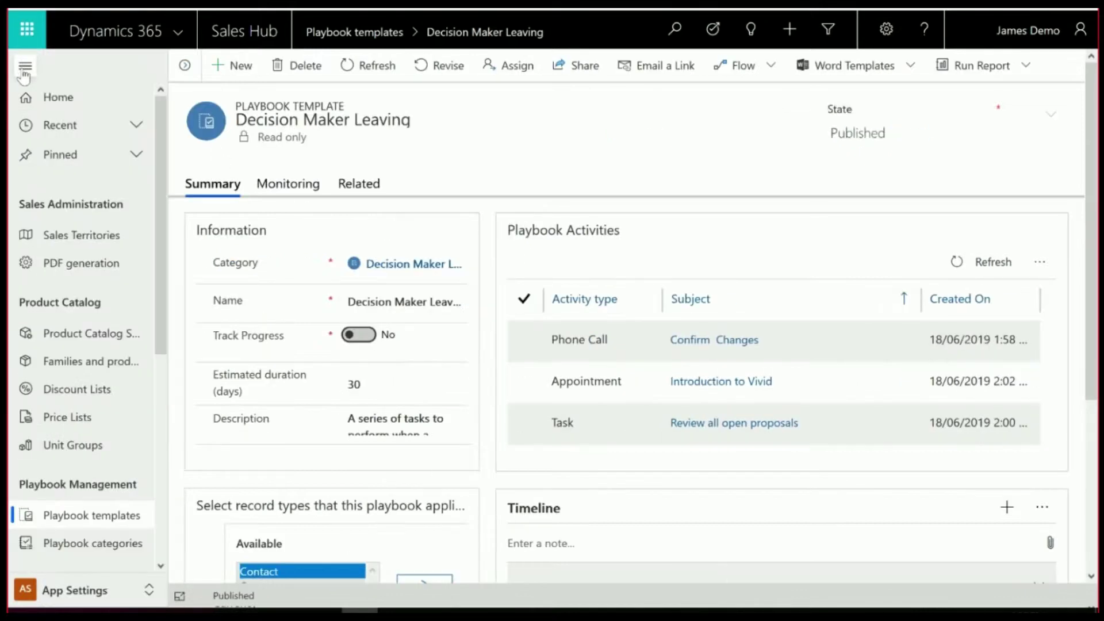
left_click(92, 598)
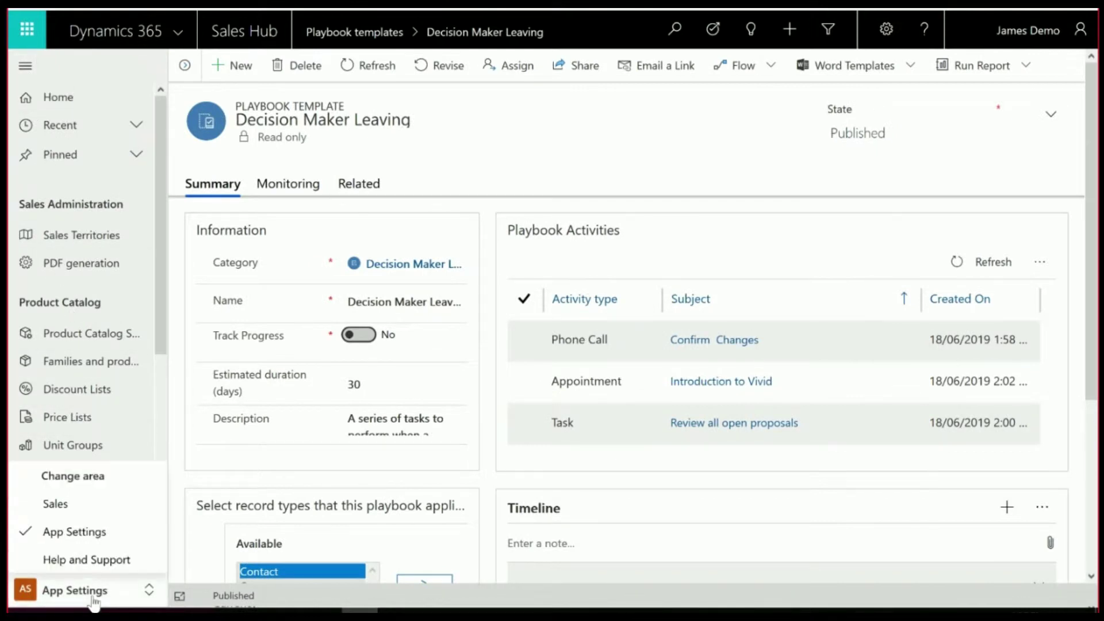
left_click(81, 510)
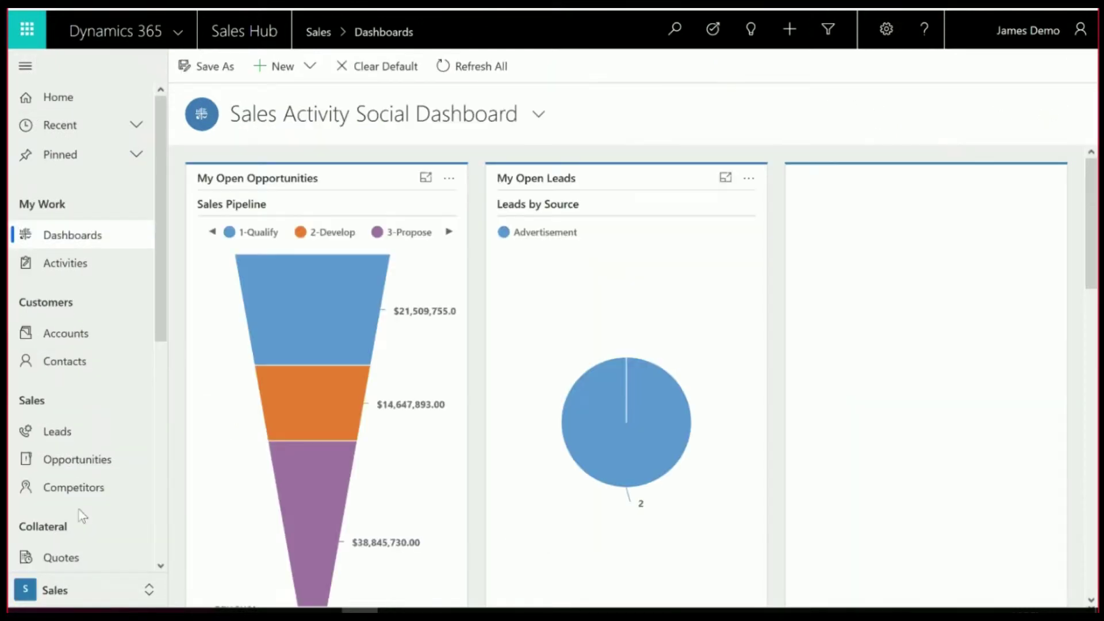
left_click(80, 338)
- Open the Alpine Ski House account record from the accounts list
left_click(23, 68)
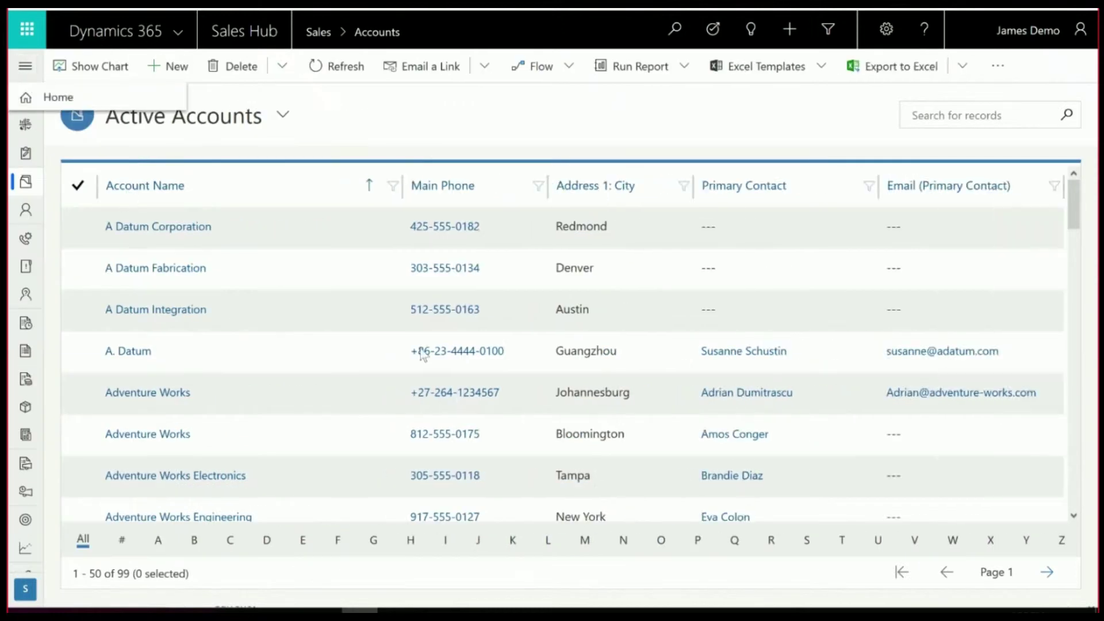
scroll(376, 383, "down", 3)
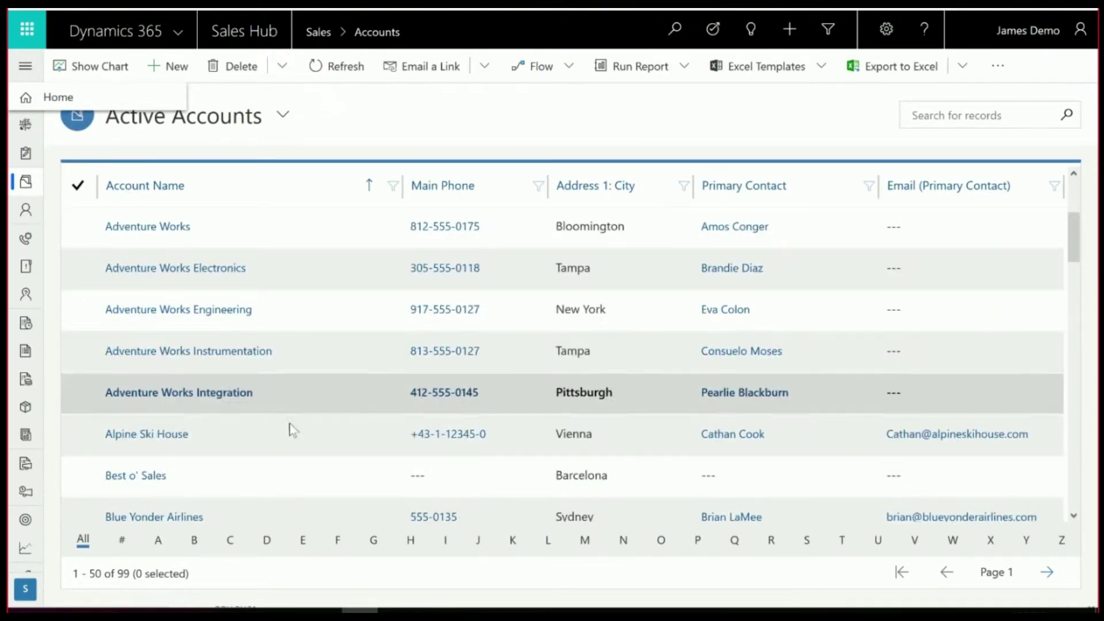
left_click(288, 439)
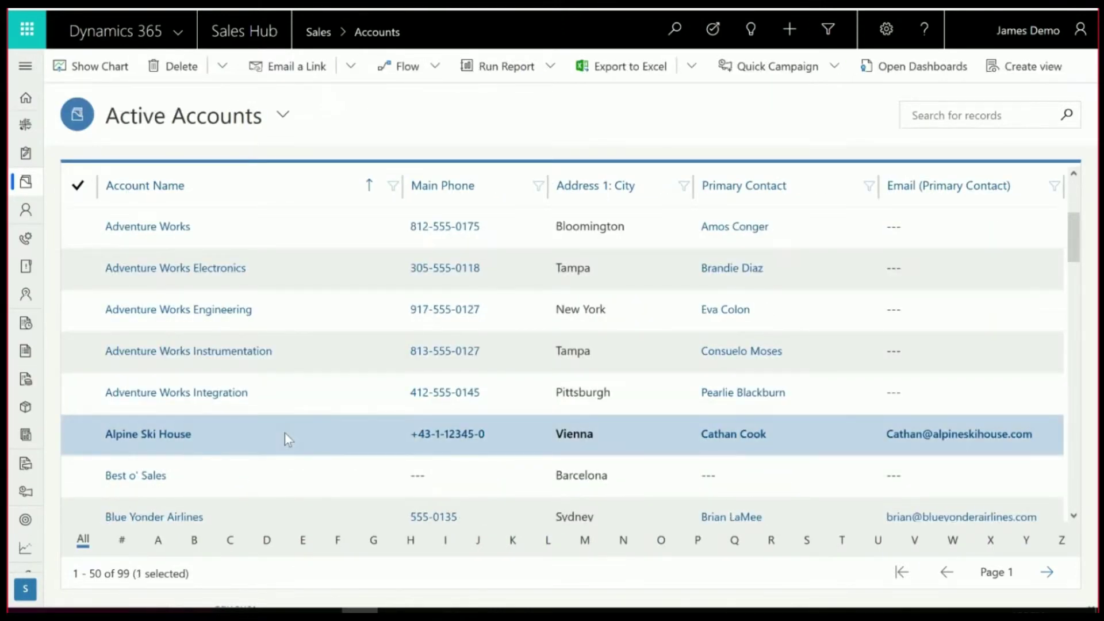
double_click(288, 440)
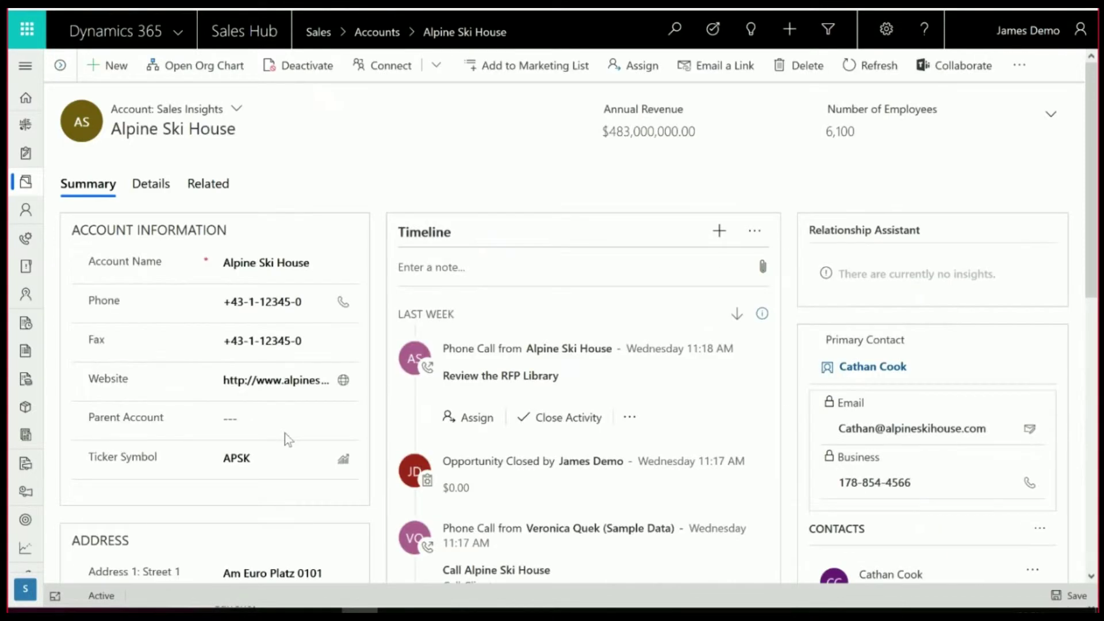
- Launch the Decision Maker Leaving playbook on the Alpine Ski House account
left_click(1022, 81)
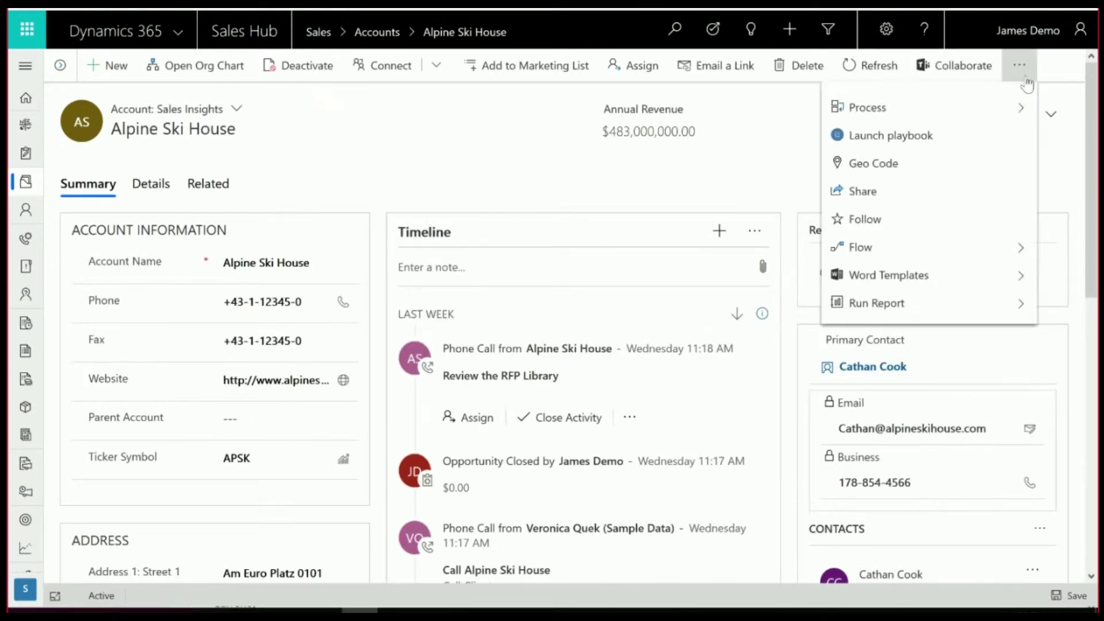
left_click(947, 138)
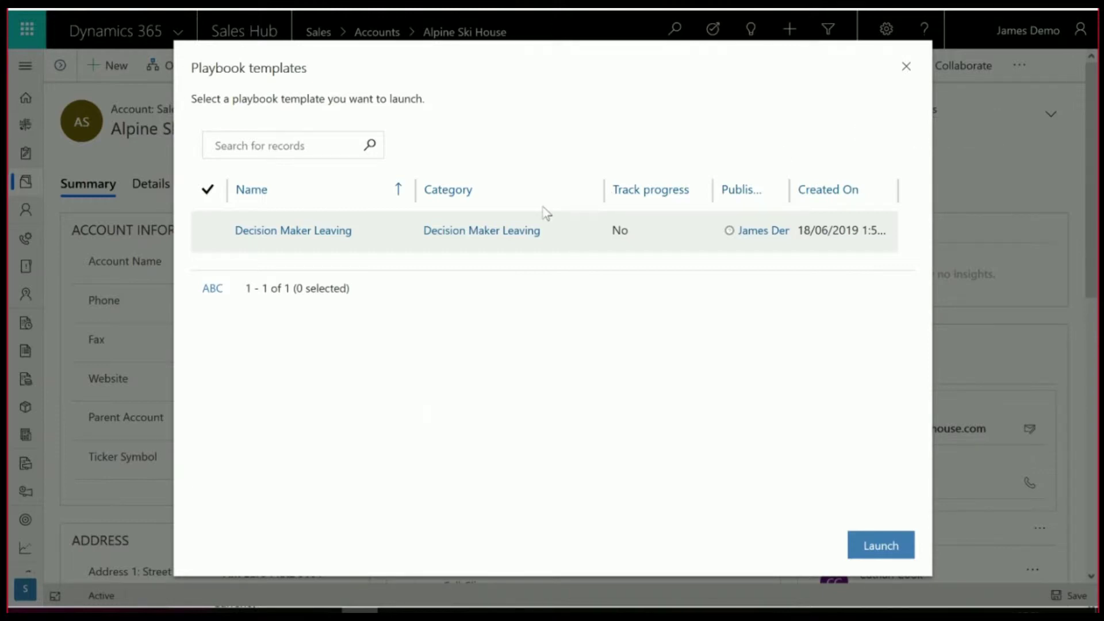
left_click(198, 233)
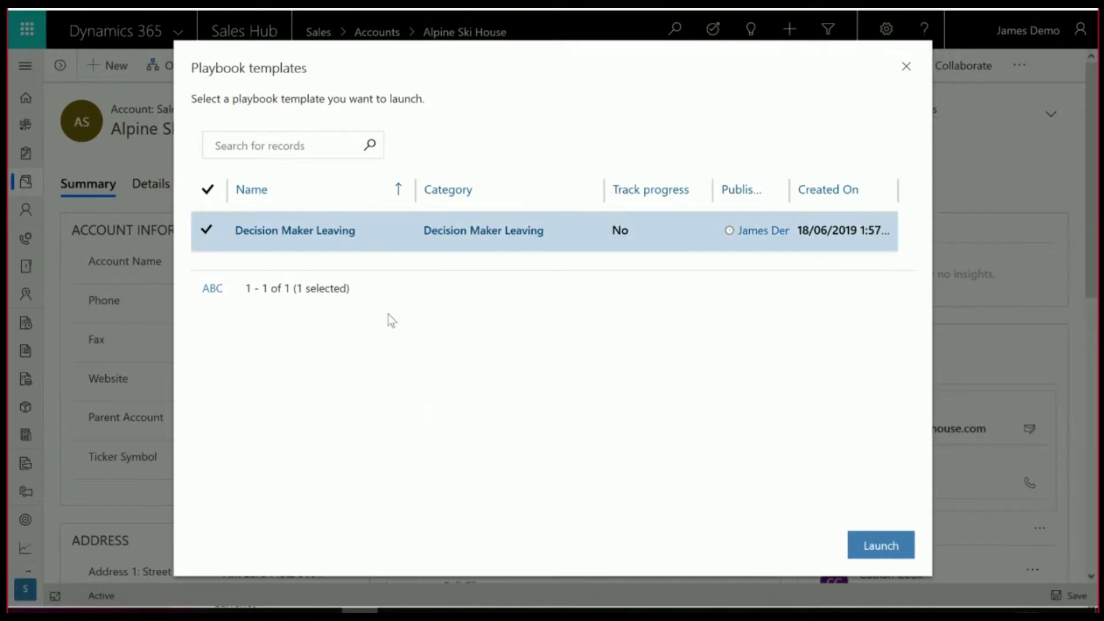
left_click(876, 549)
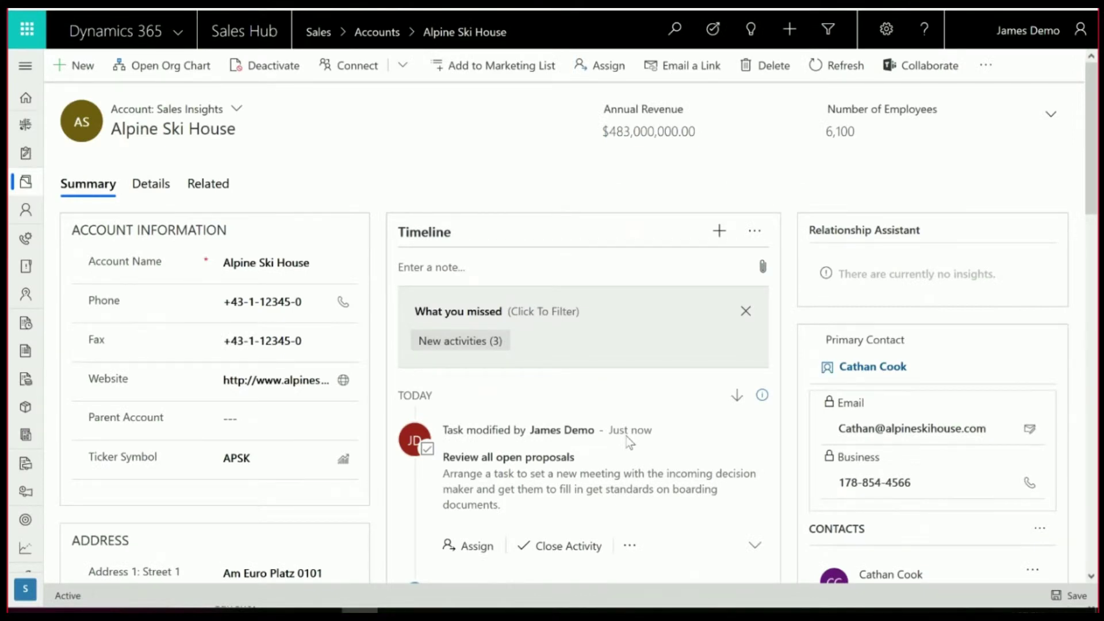
- Find the new phone call on the Alpine Ski House timeline and close it
scroll(627, 437, "down", 6)
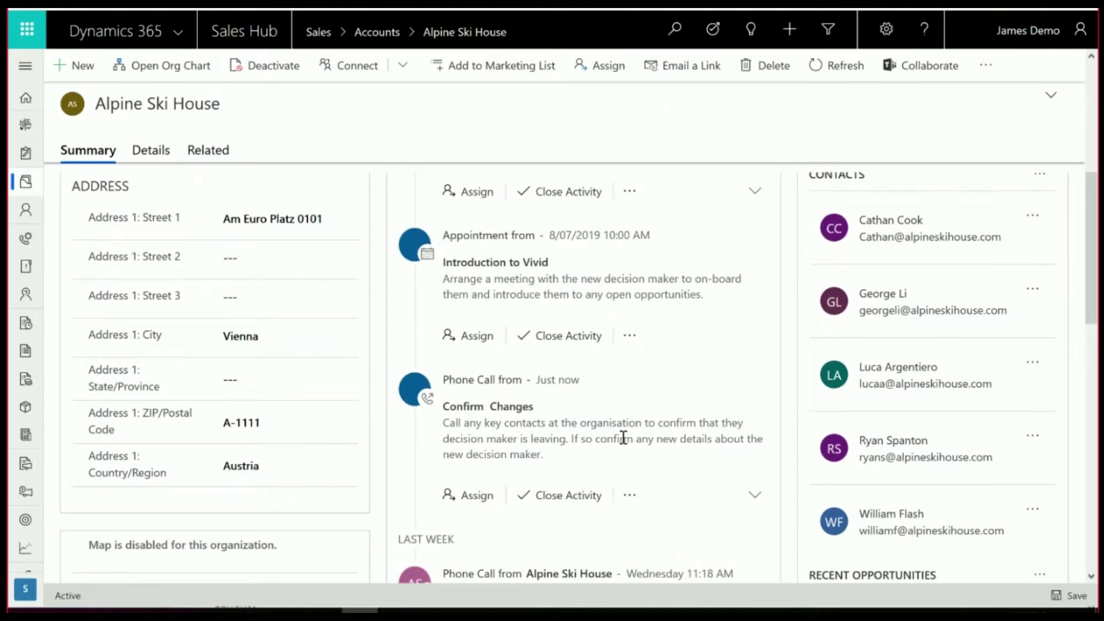
scroll(493, 357, "up", 3)
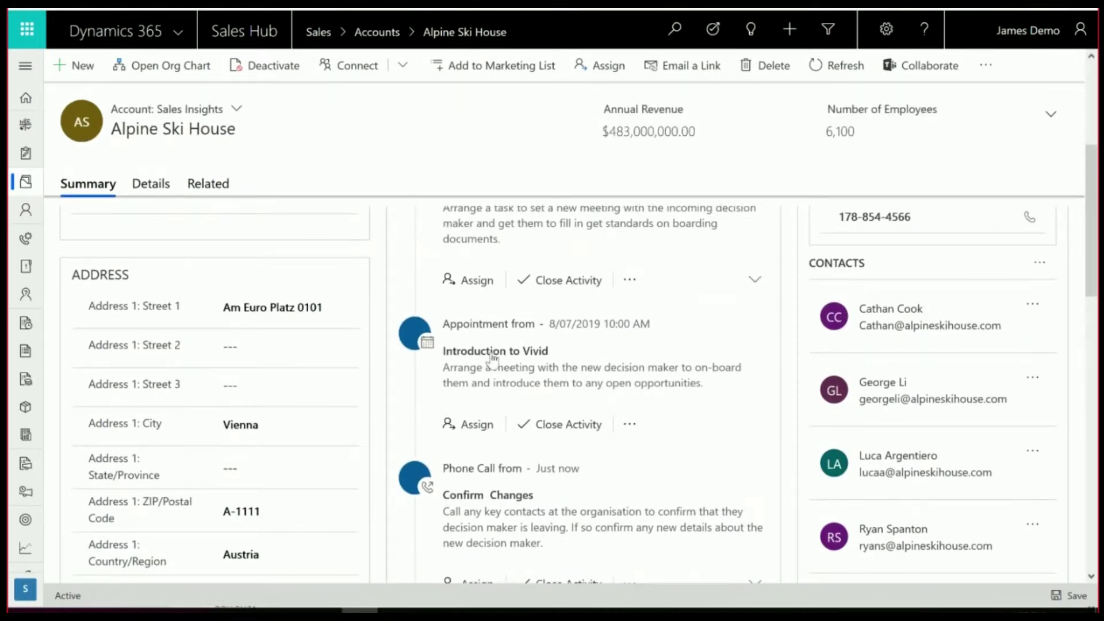
scroll(492, 361, "up", 2)
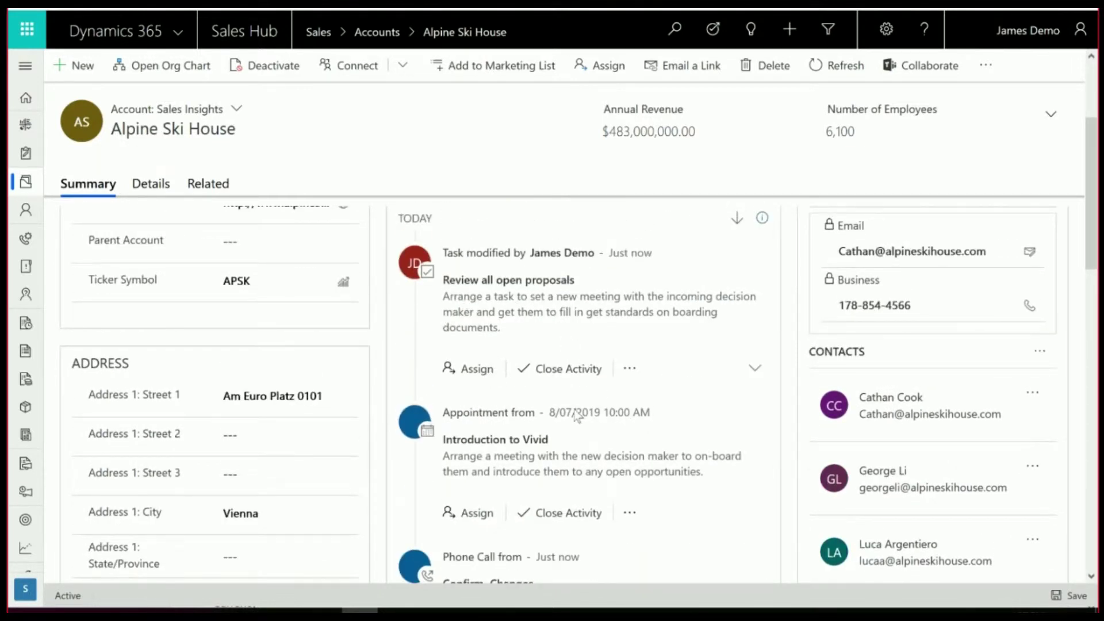
scroll(576, 416, "down", 2)
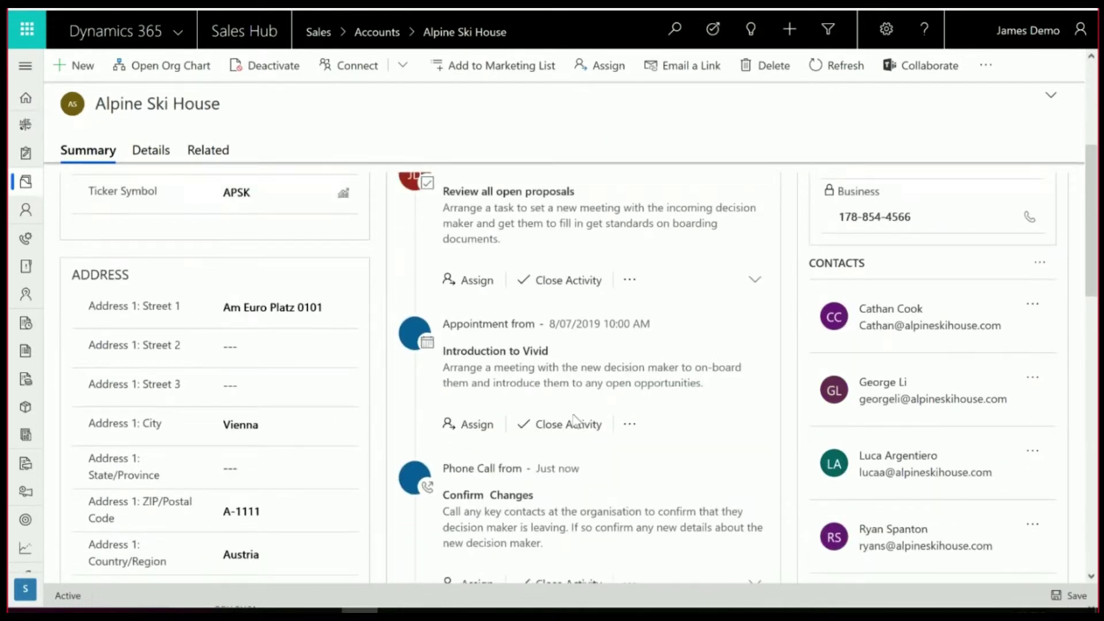
scroll(574, 414, "down", 4)
left_click(572, 406)
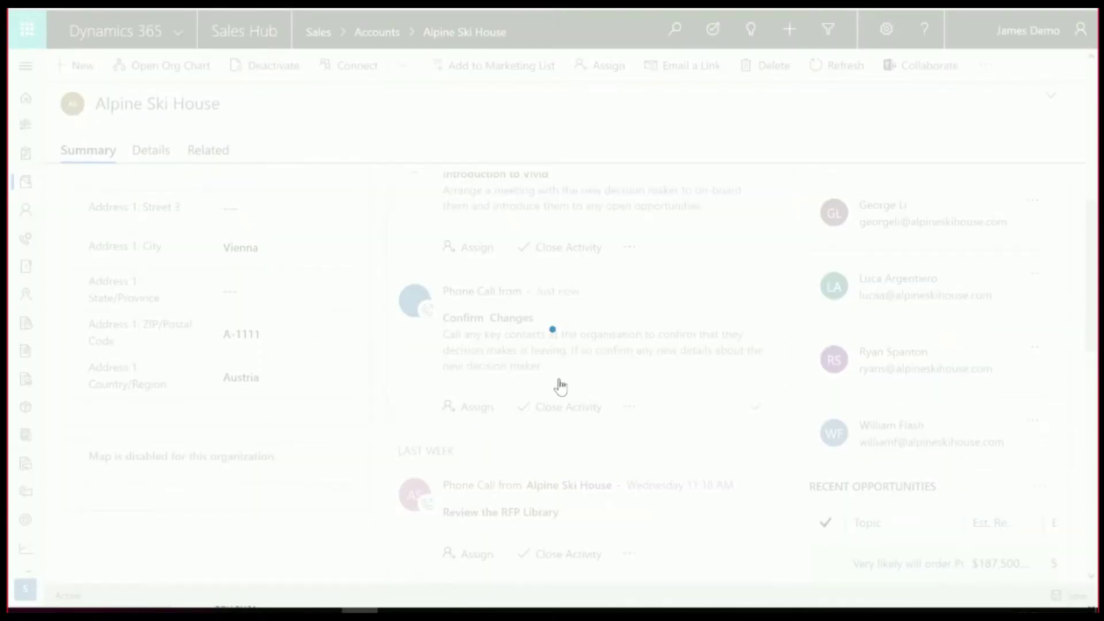
left_click(667, 377)
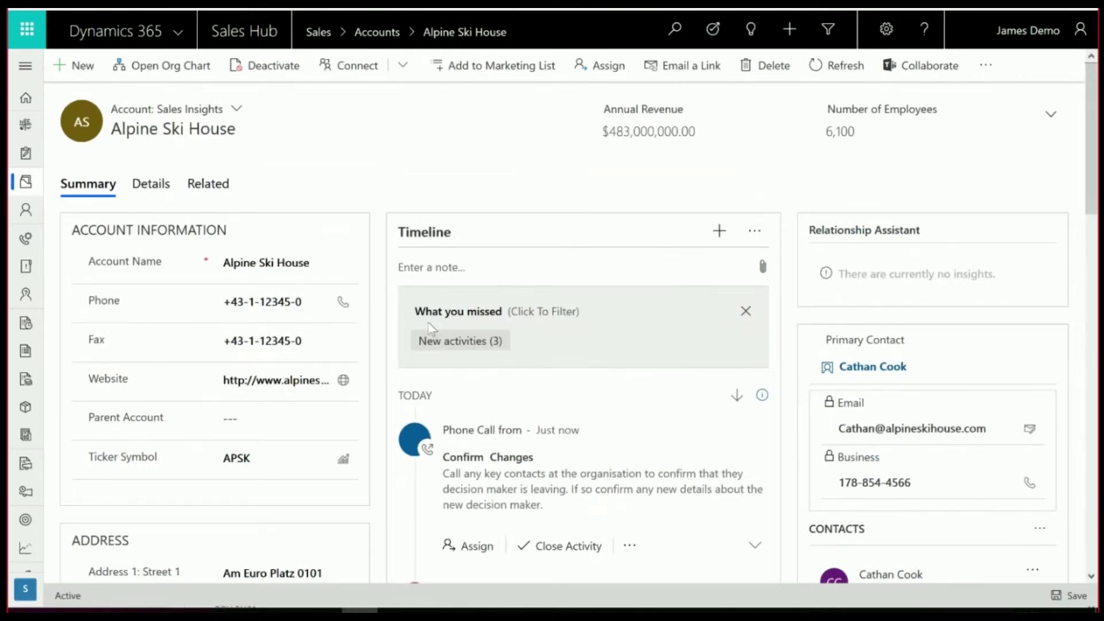
- Open Refrigeration Smart Sensors and launch the 'Following up opportunity close' playbook on it
left_click(25, 266)
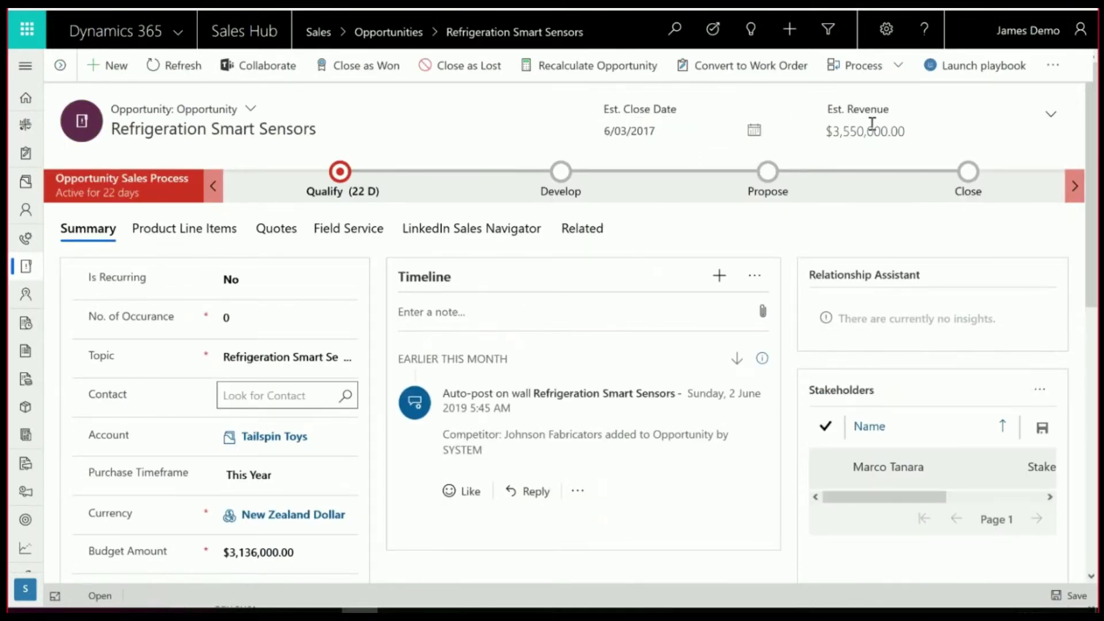
left_click(1001, 72)
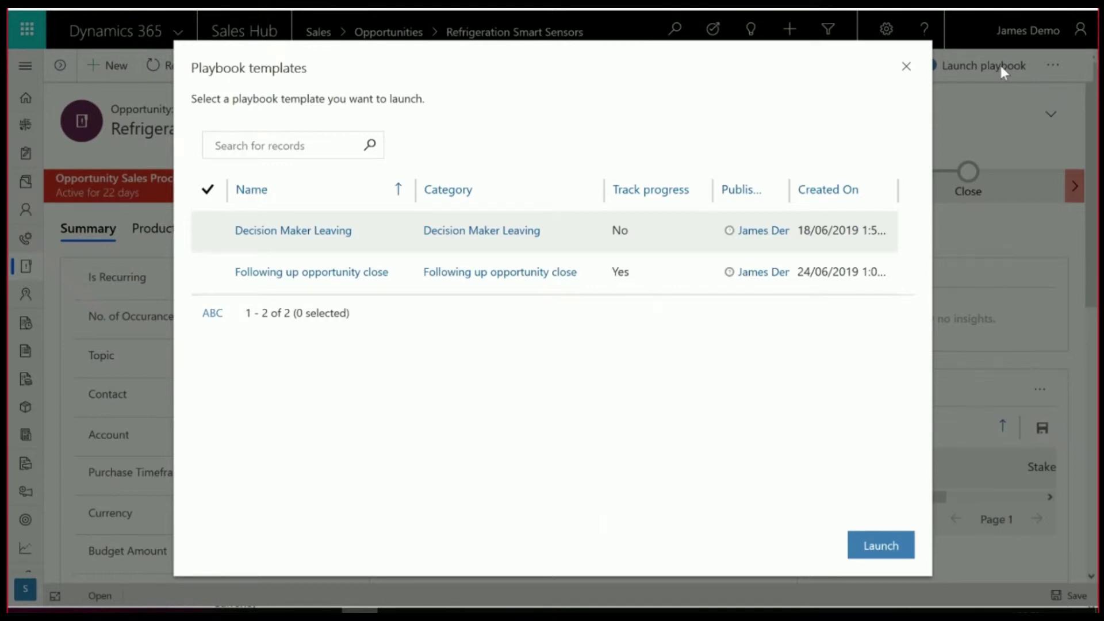
left_click(218, 277)
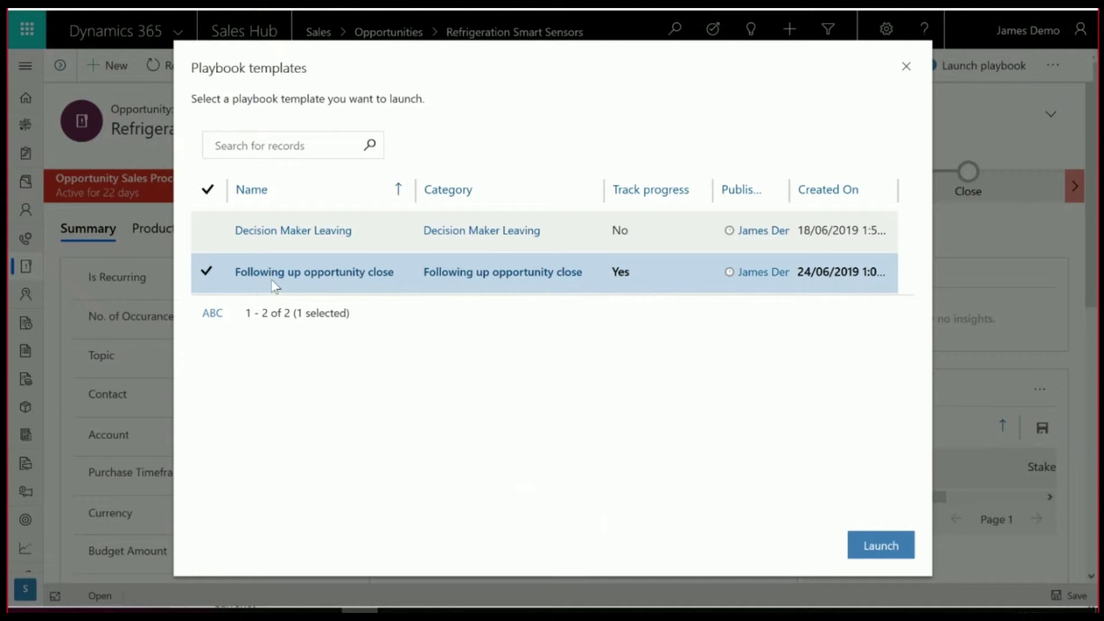
left_click(871, 544)
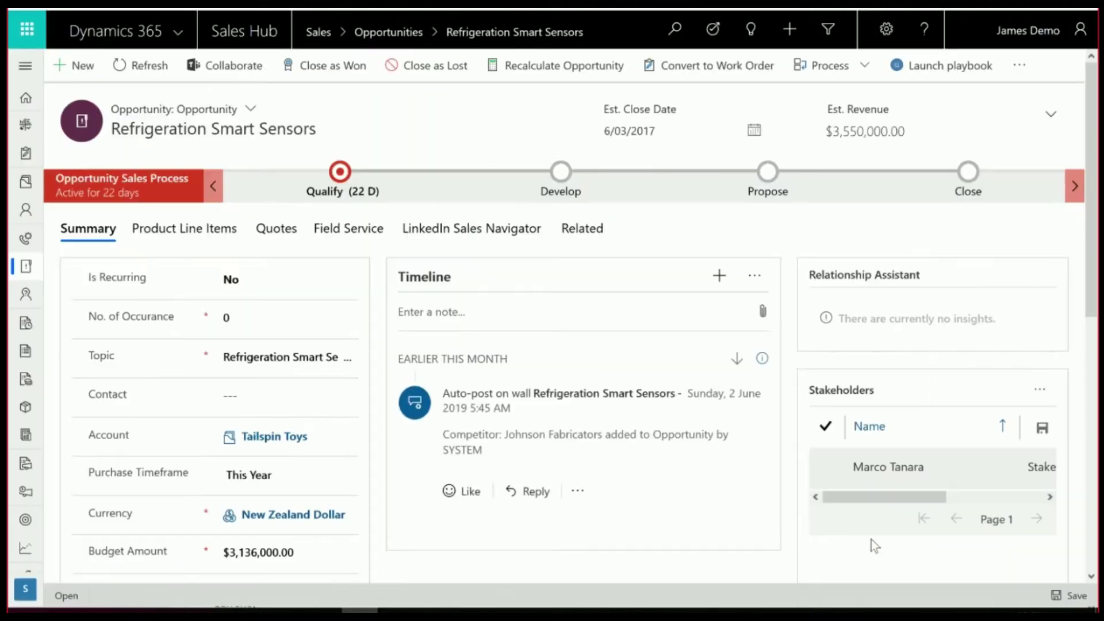
- Filter My Activities to 'Next 7 days or earlier' and mark 'Review with delivery team' complete
left_click(27, 166)
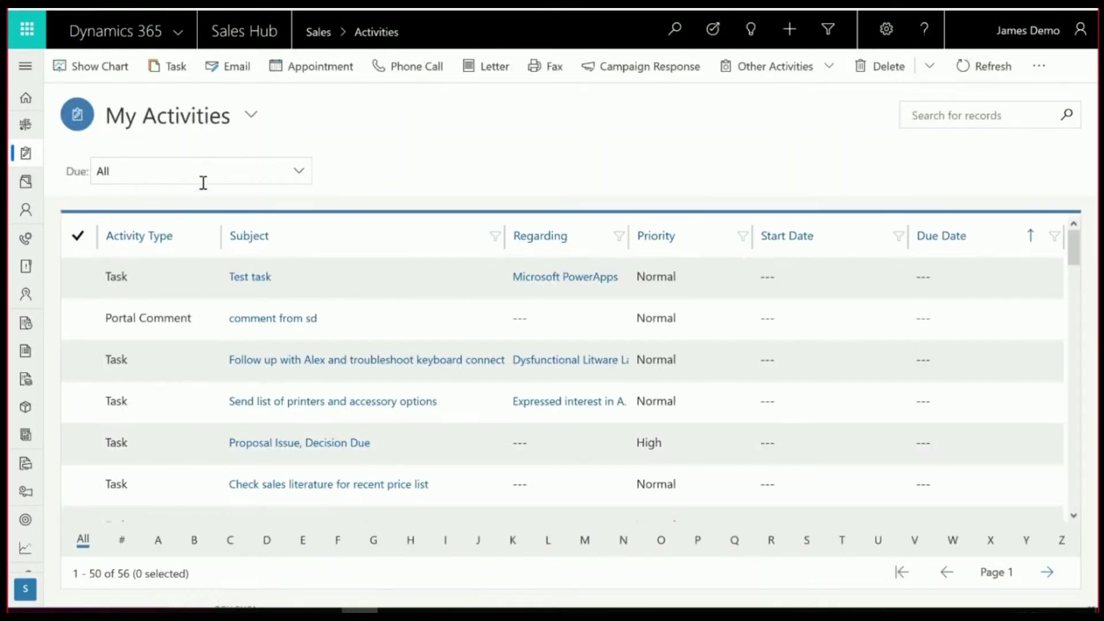
left_click(299, 171)
left_click(222, 227)
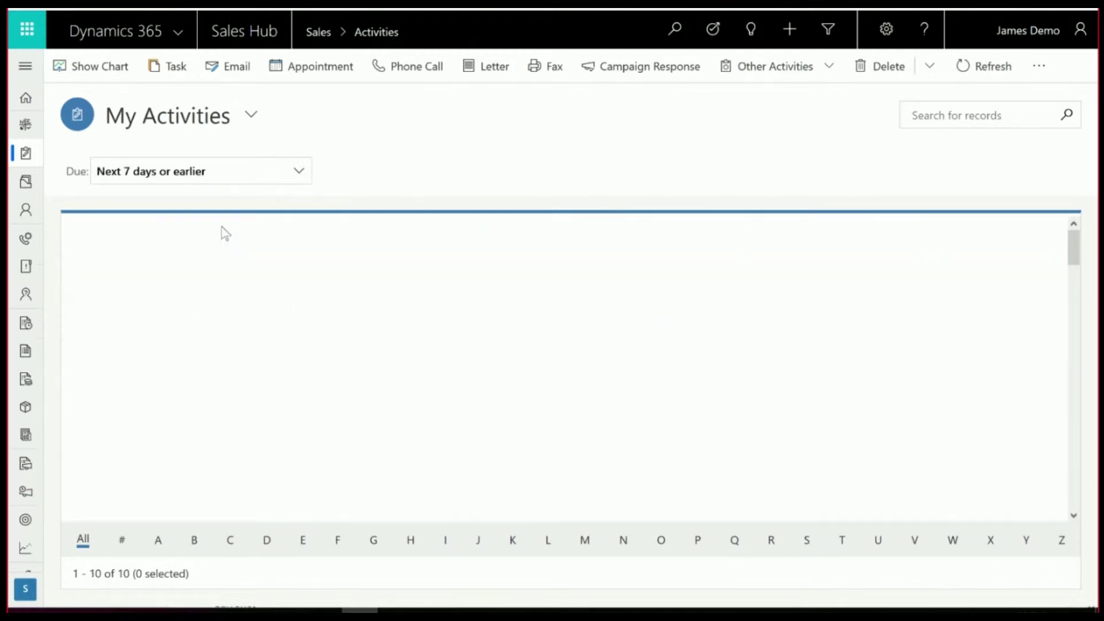
scroll(295, 350, "down", 3)
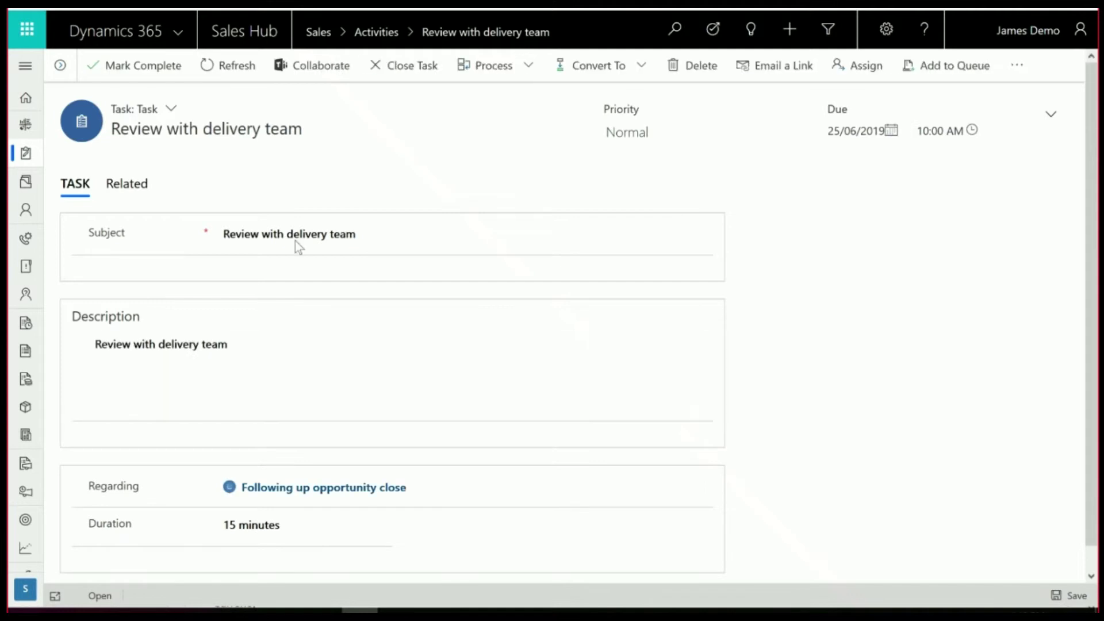
left_click(133, 78)
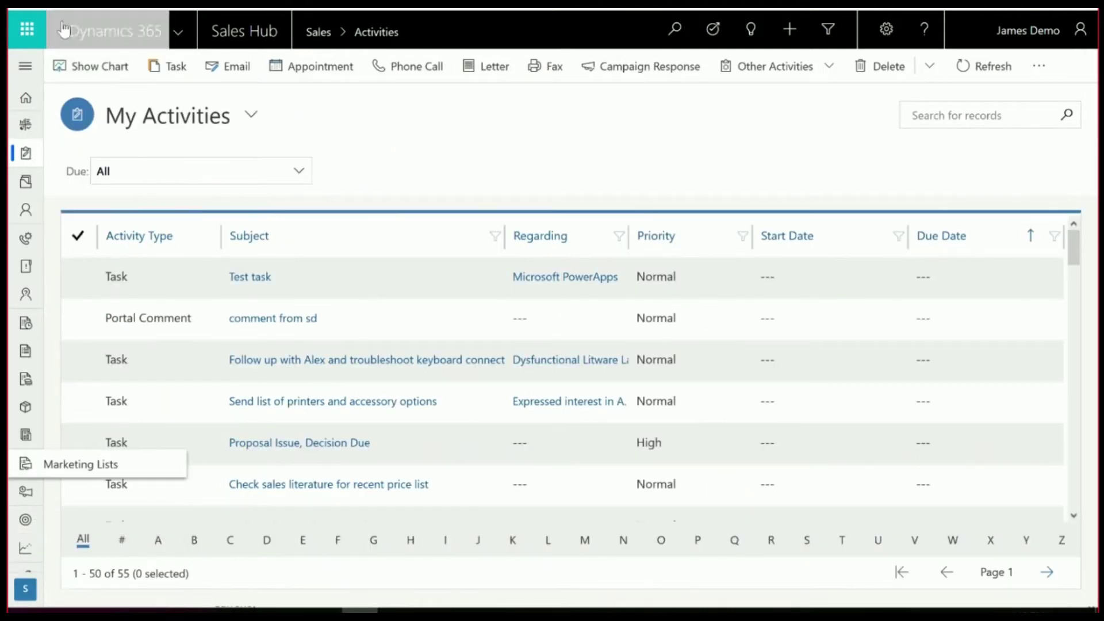
left_click(26, 66)
- Open the 'Following up opportunity close' template in App Settings and view its Monitoring tab
left_click(48, 589)
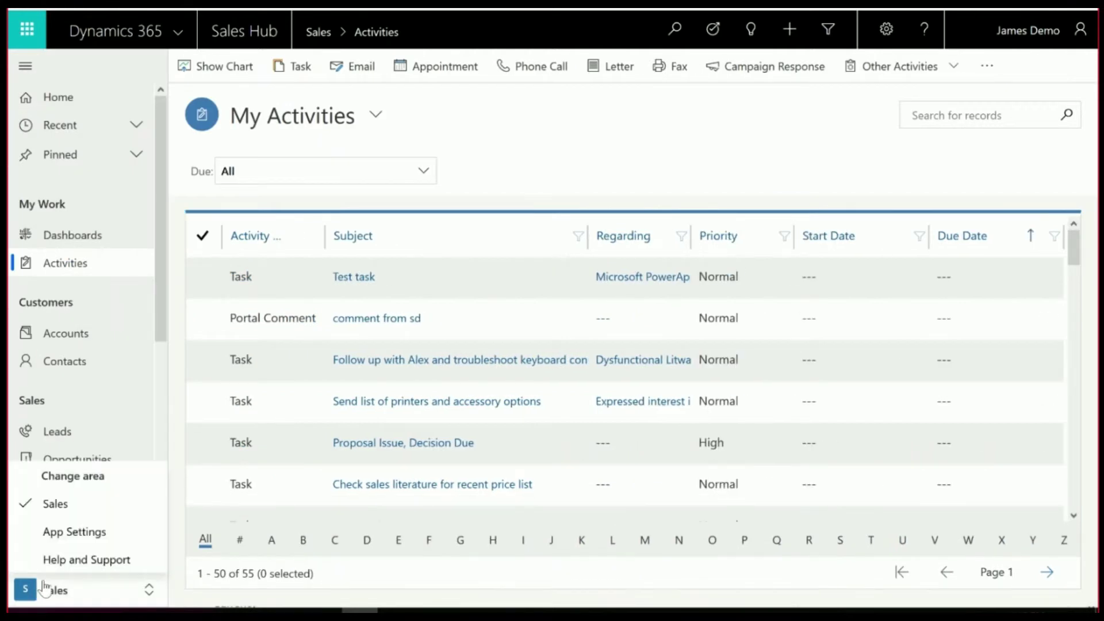
left_click(75, 532)
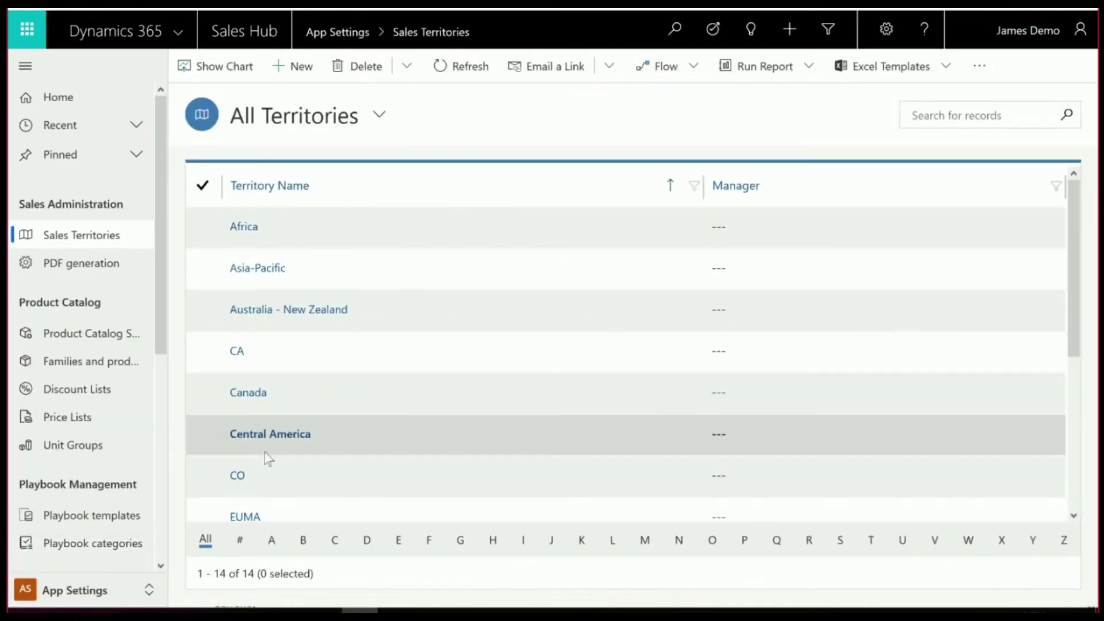
left_click(114, 517)
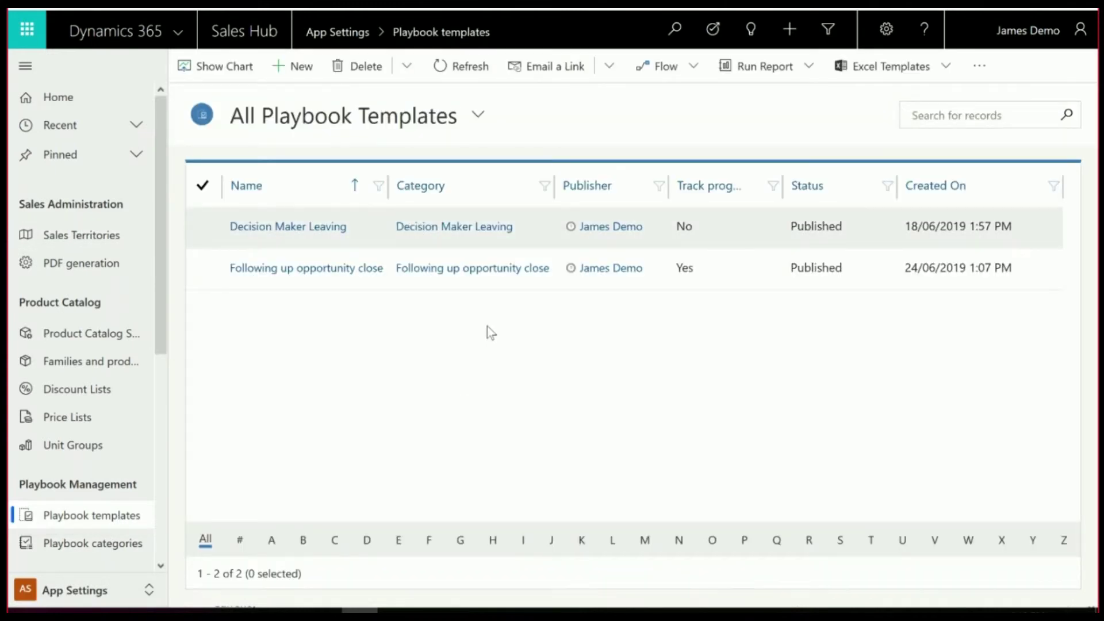
left_click(295, 271)
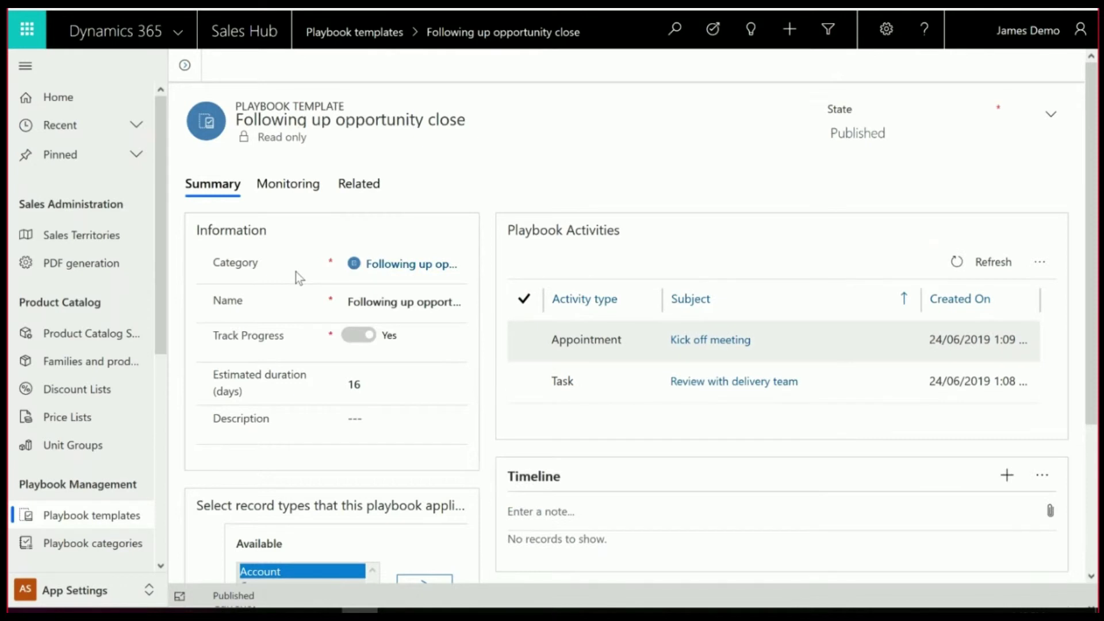
left_click(300, 192)
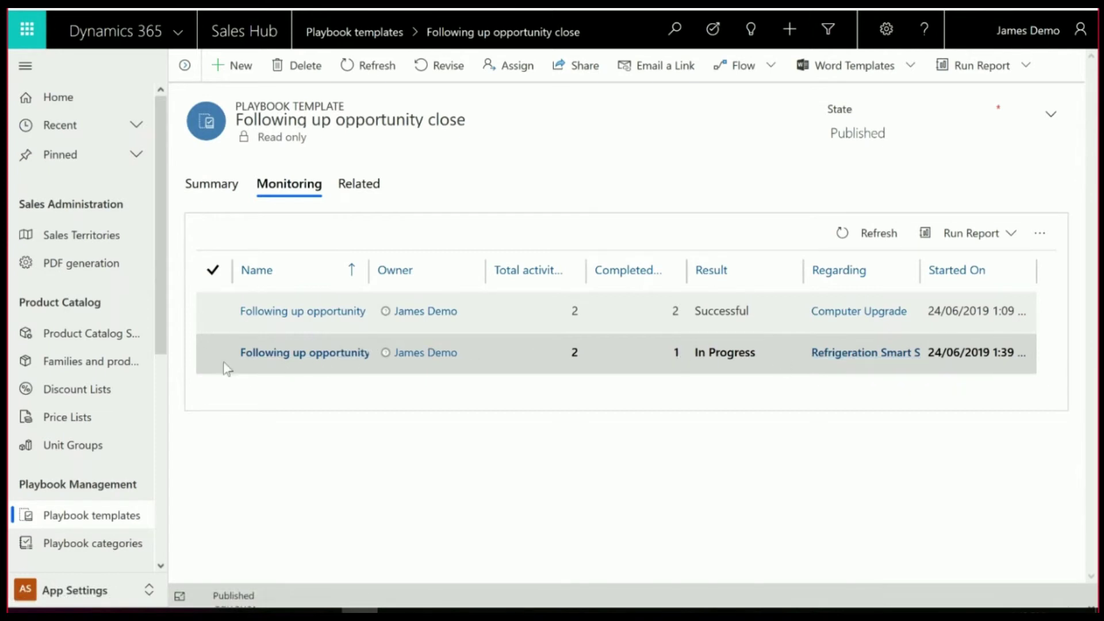
- Open the in-progress playbook, confirm 1 of 2 activities completed, then go to Refrigeration Smart Sensors
left_click(303, 352)
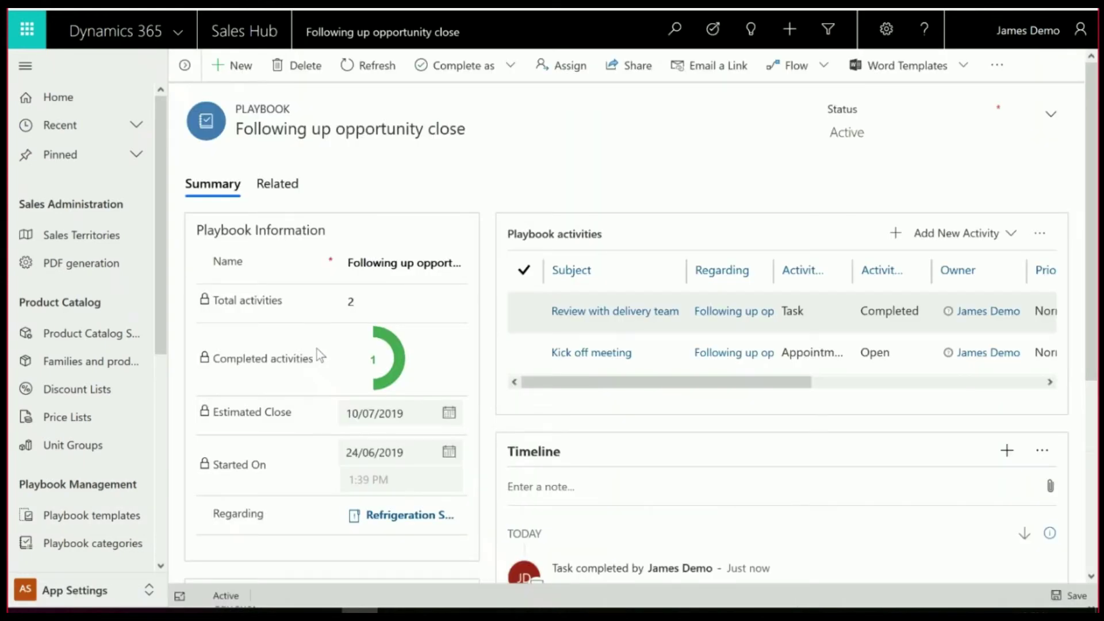
scroll(329, 348, "down", 2)
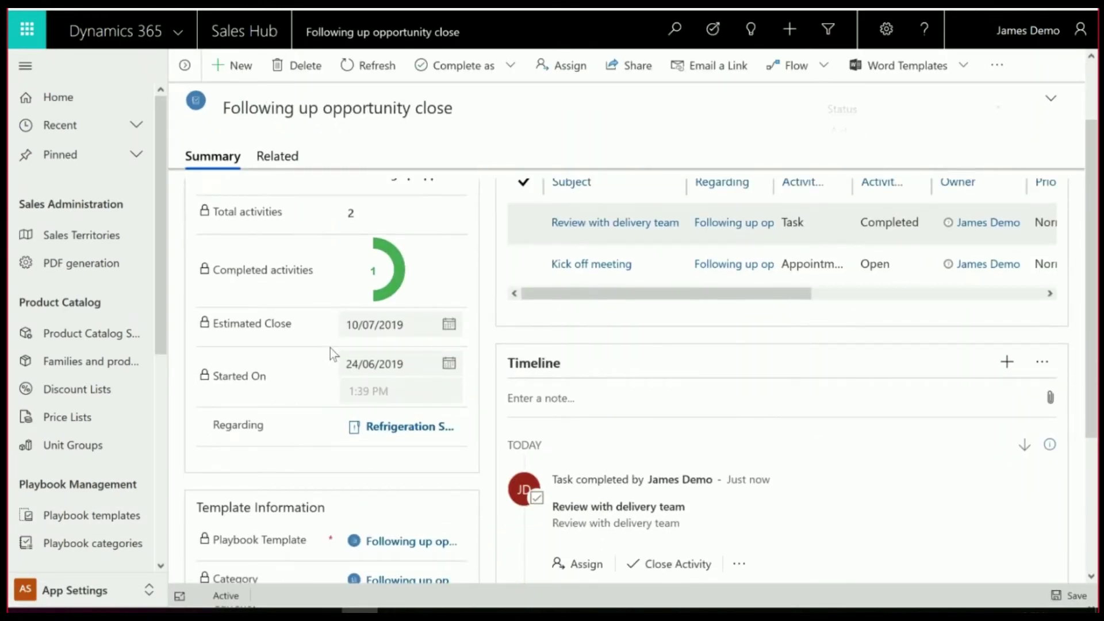
scroll(330, 347, "up", 2)
left_click(455, 263)
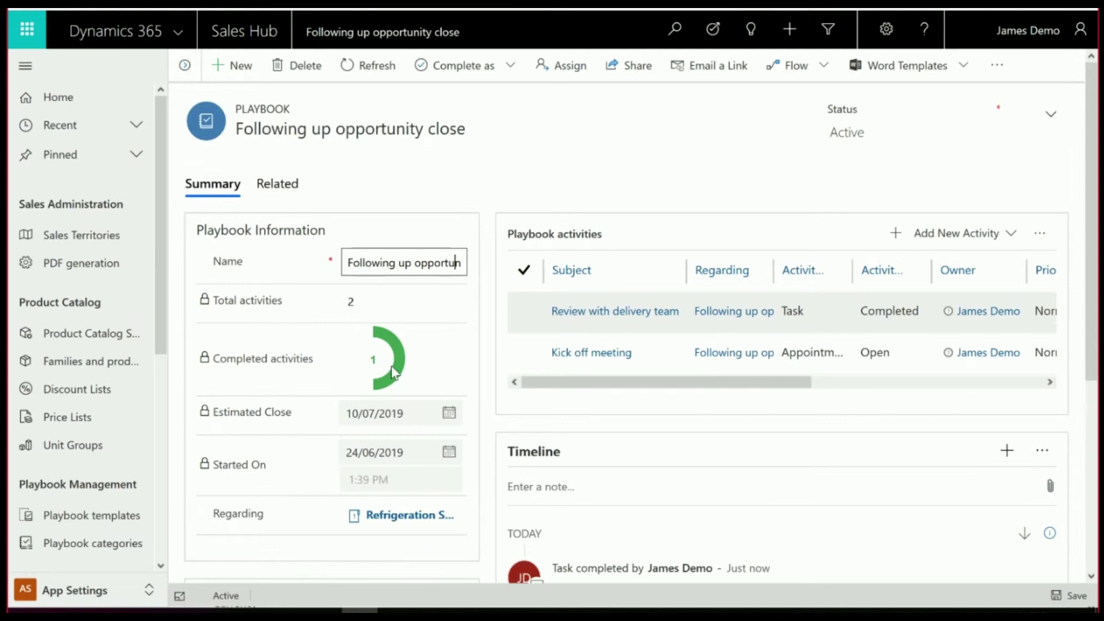
scroll(392, 373, "down", 2)
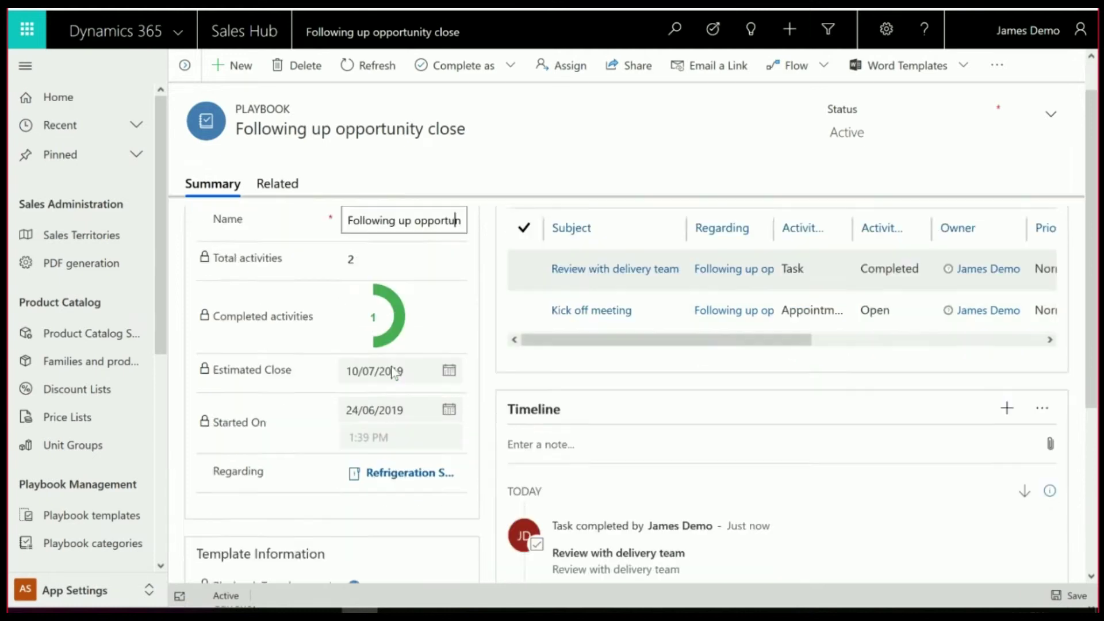
scroll(394, 373, "down", 1)
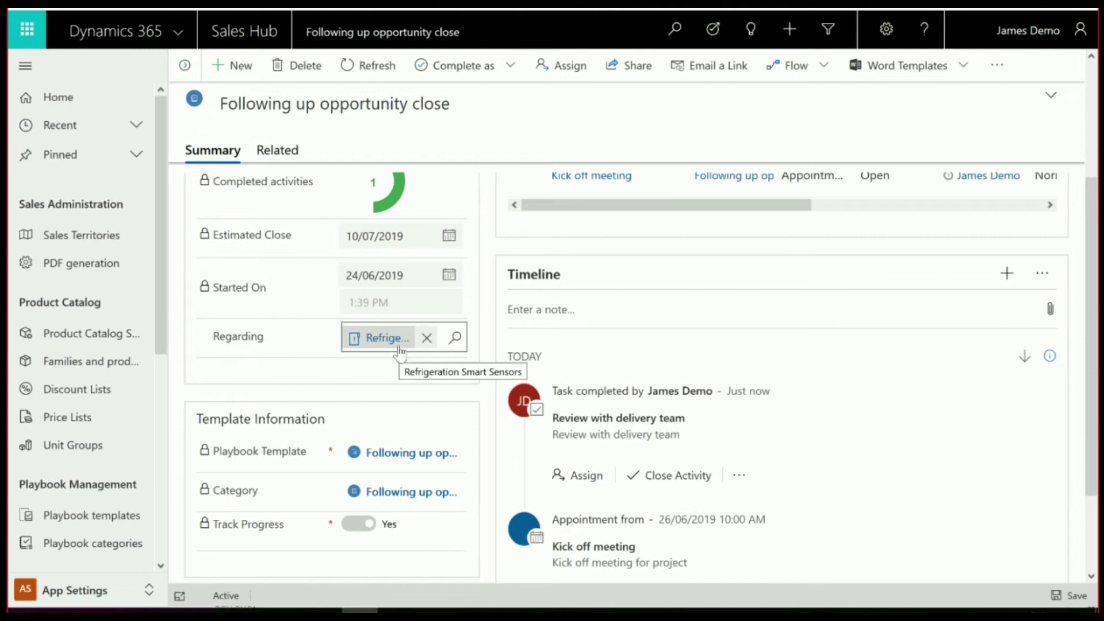
scroll(811, 423, "down", 2)
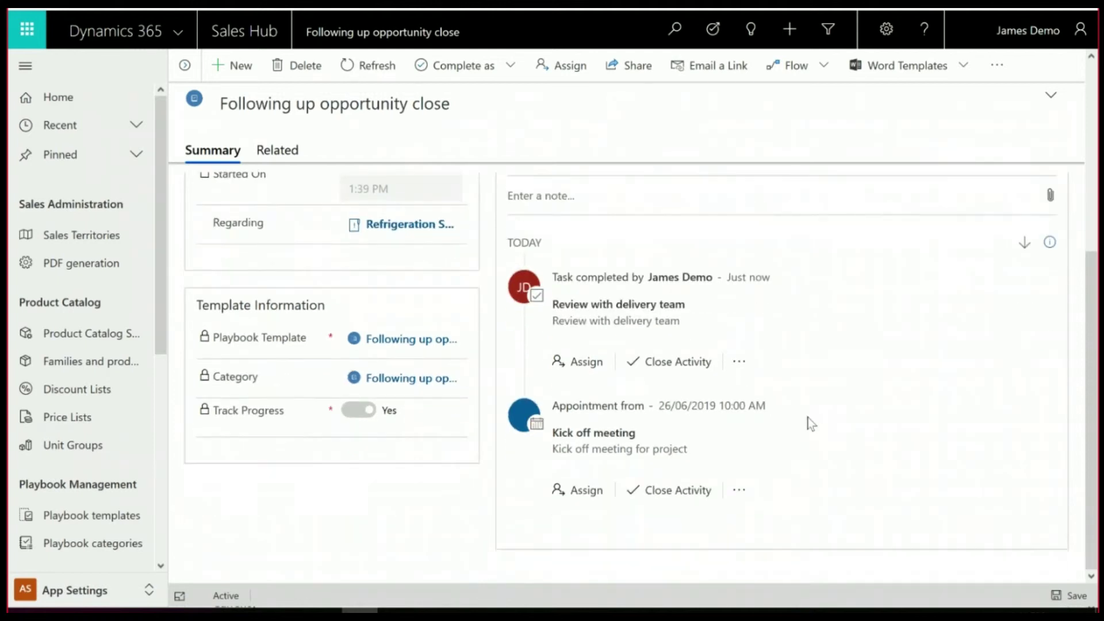
scroll(799, 437, "up", 5)
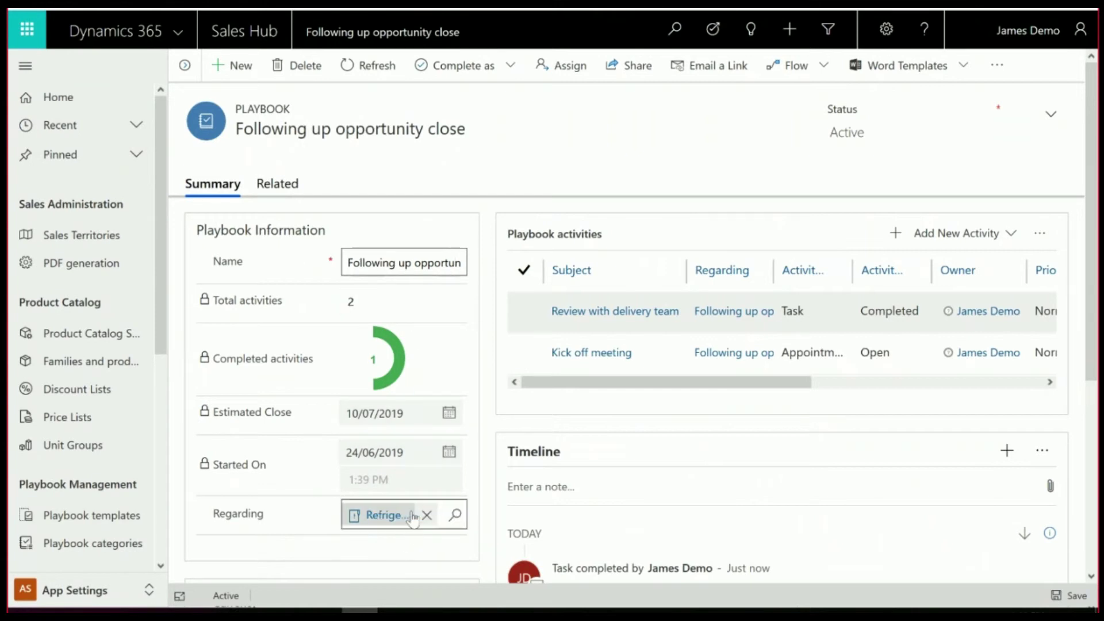
left_click(384, 514)
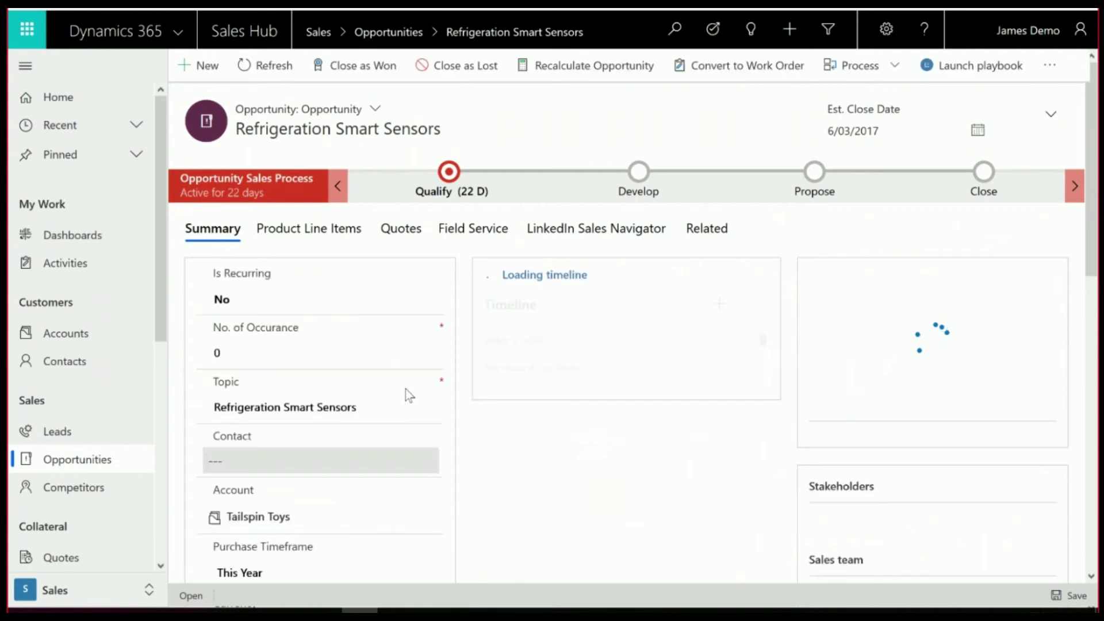
left_click(709, 233)
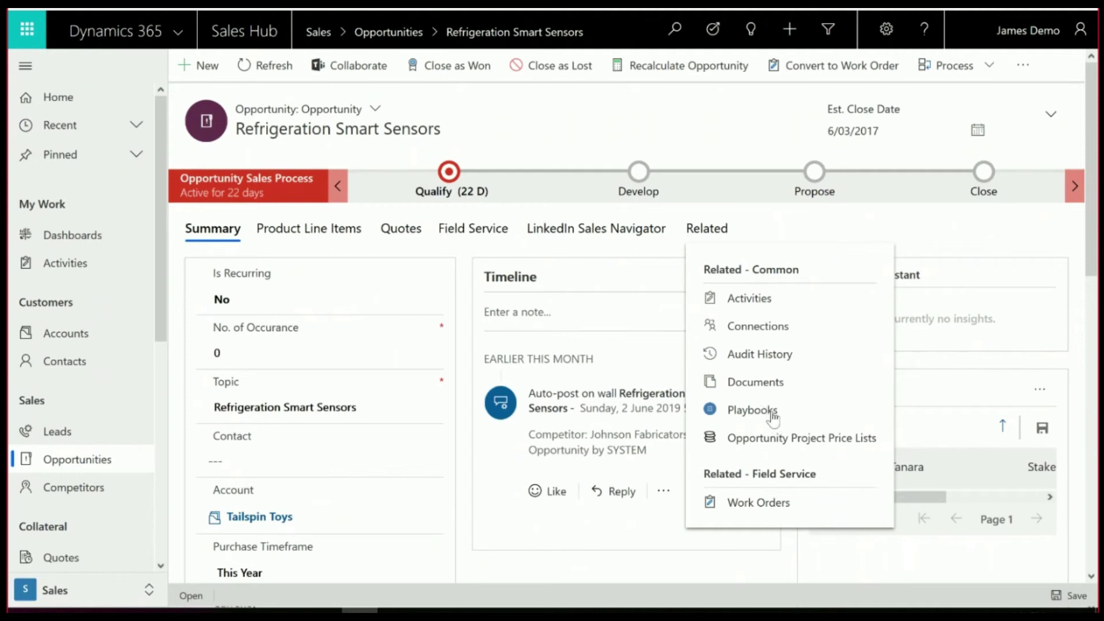
- View the opportunity's related Playbooks list, then return to its Summary tab
left_click(750, 410)
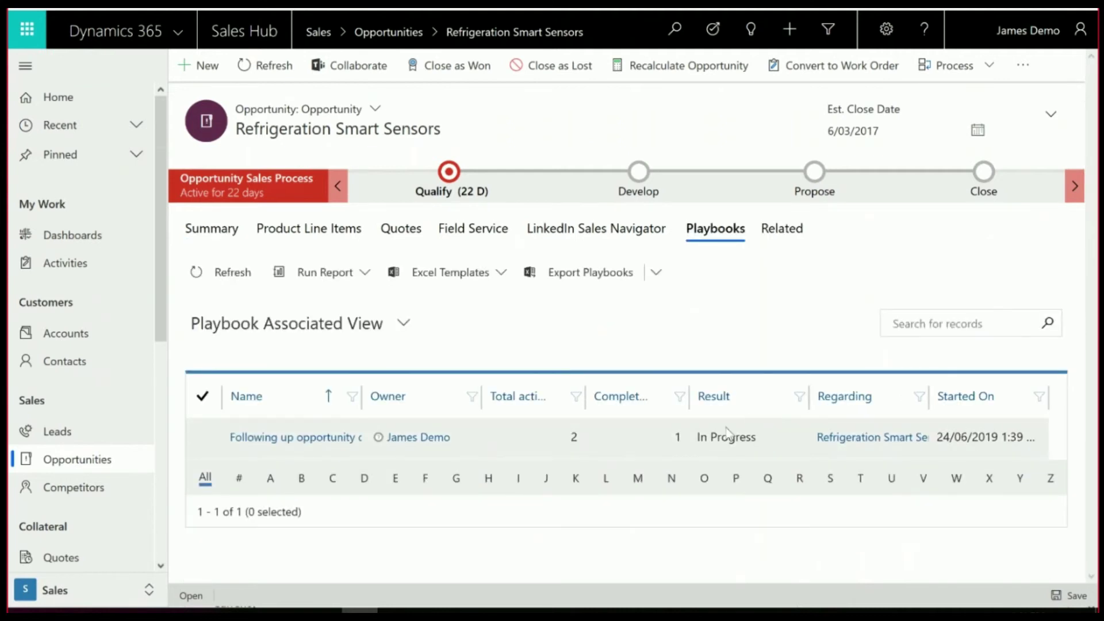
left_click(201, 236)
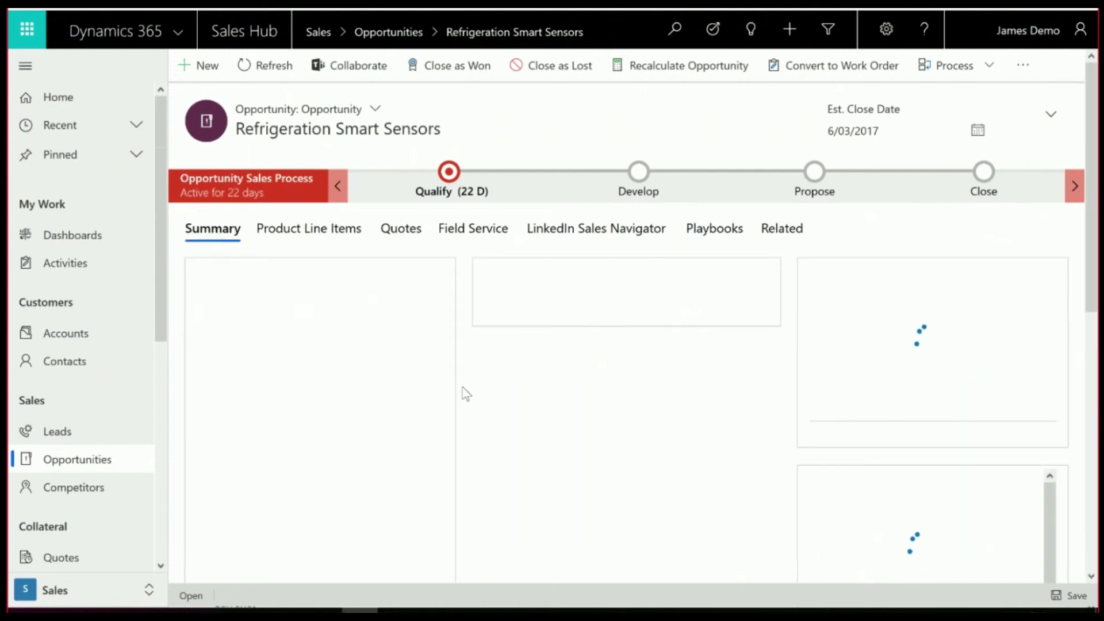